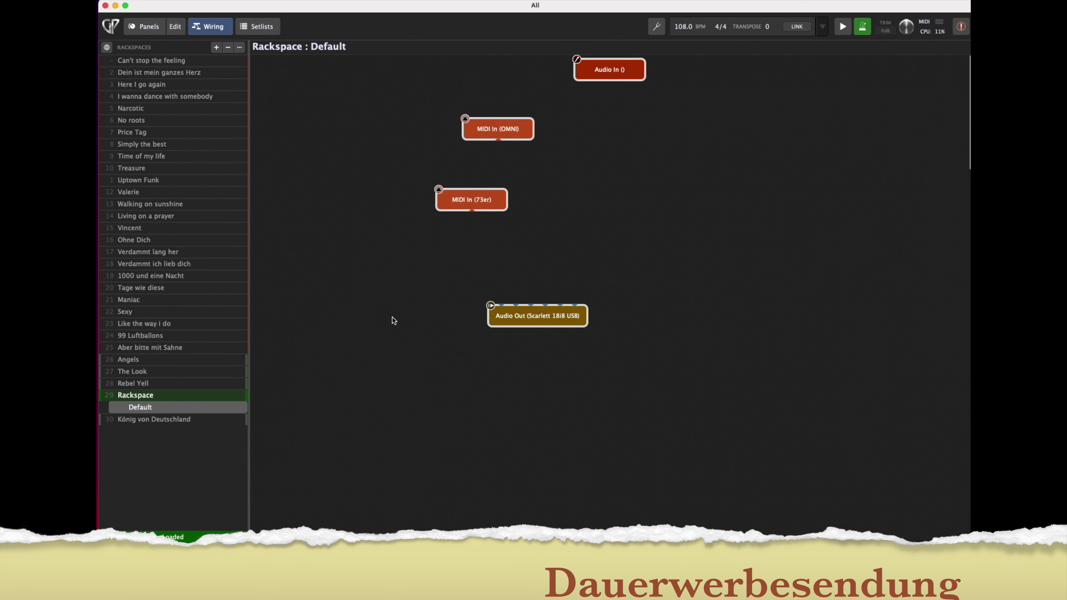
Move the MIDI In (OMNI) and MIDI In (73er) blocks side by side, leaving space above the Audio Out block.
mouse_move(624, 69)
mouse_move(544, 323)
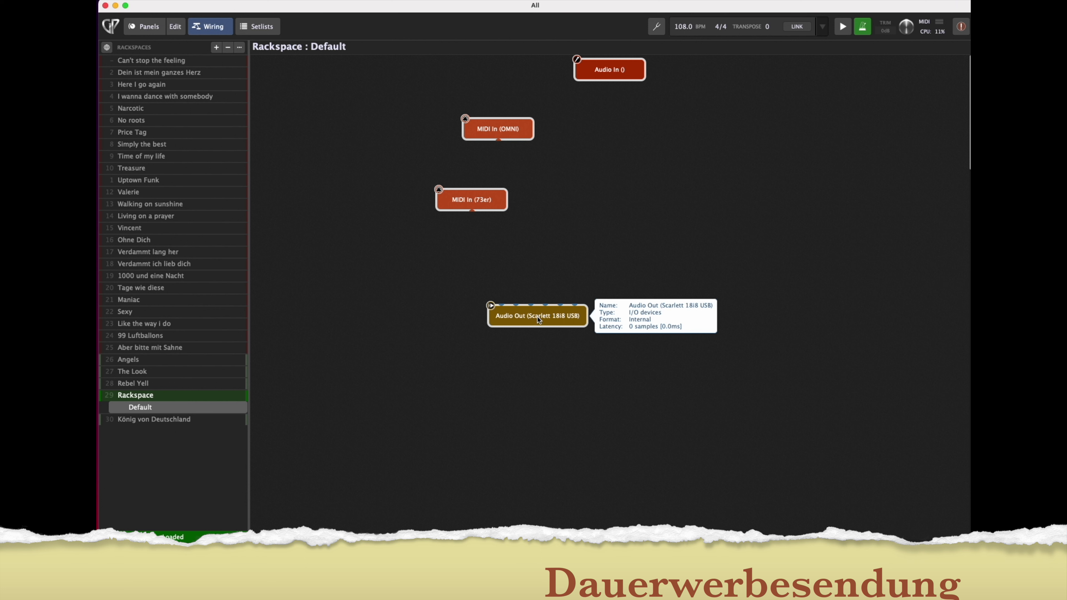
left_click_drag(493, 127, 520, 128)
mouse_move(465, 195)
left_click_drag(465, 196, 427, 134)
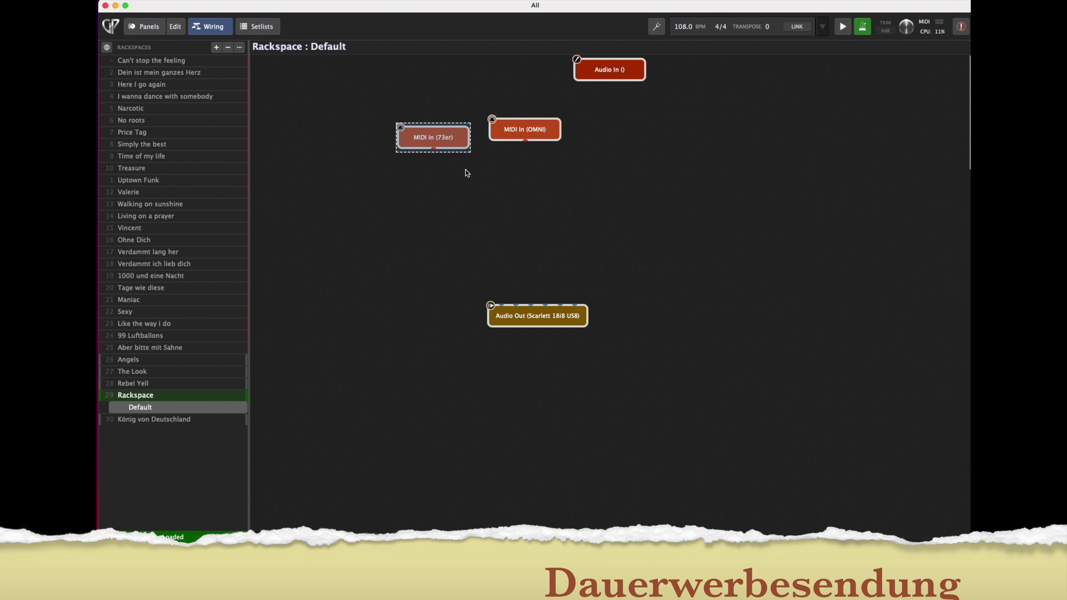
Add an Audio File Player between the MIDI inputs and Audio Out, and reposition its window over the wiring view.
right_click(497, 214)
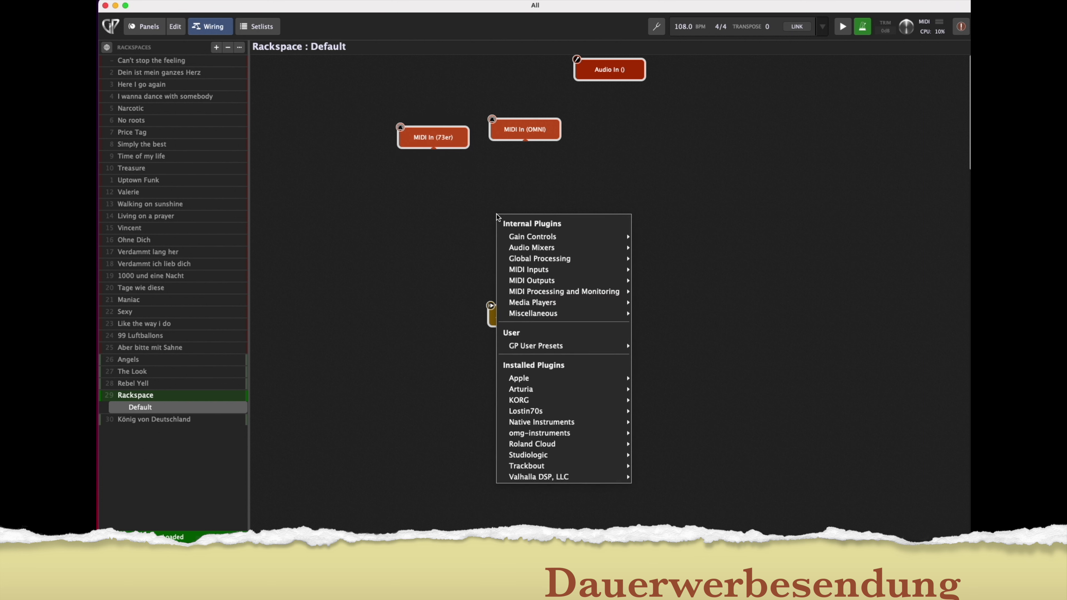
mouse_move(558, 302)
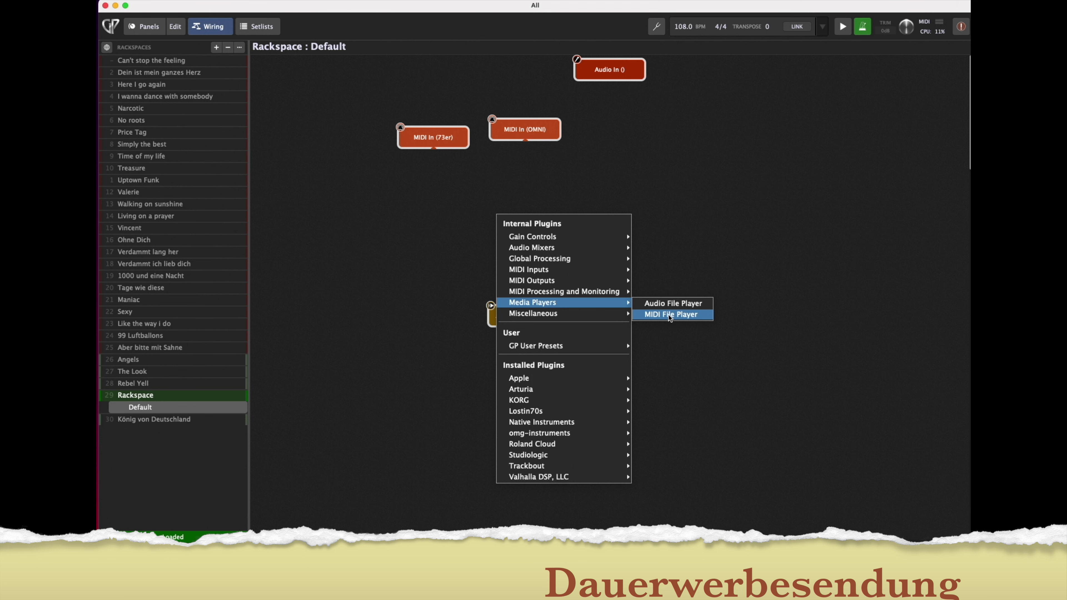
left_click(668, 305)
left_click_drag(453, 88, 582, 129)
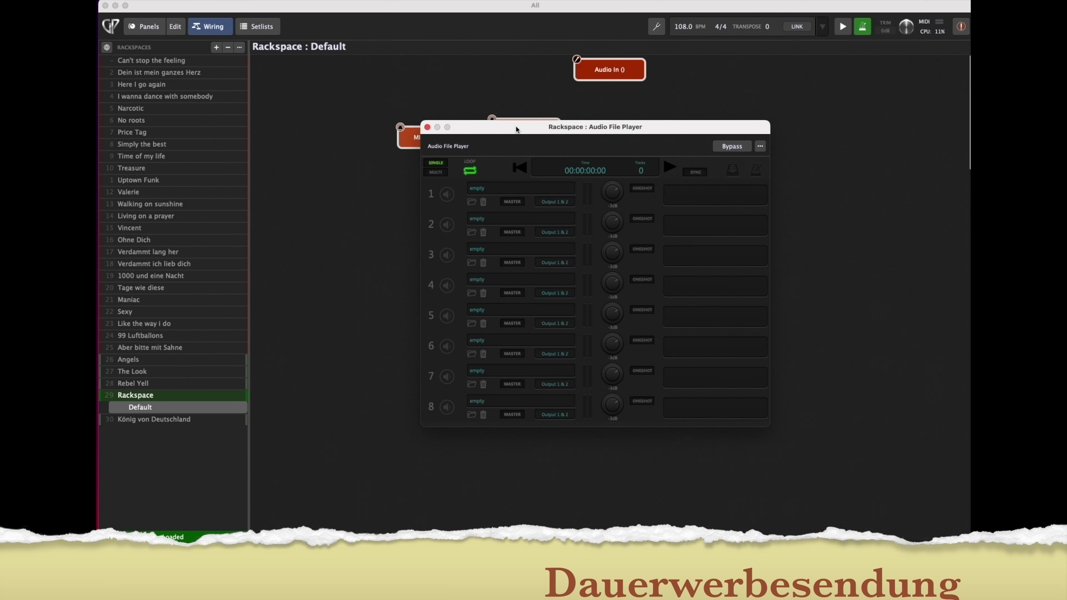
left_click_drag(516, 128, 470, 140)
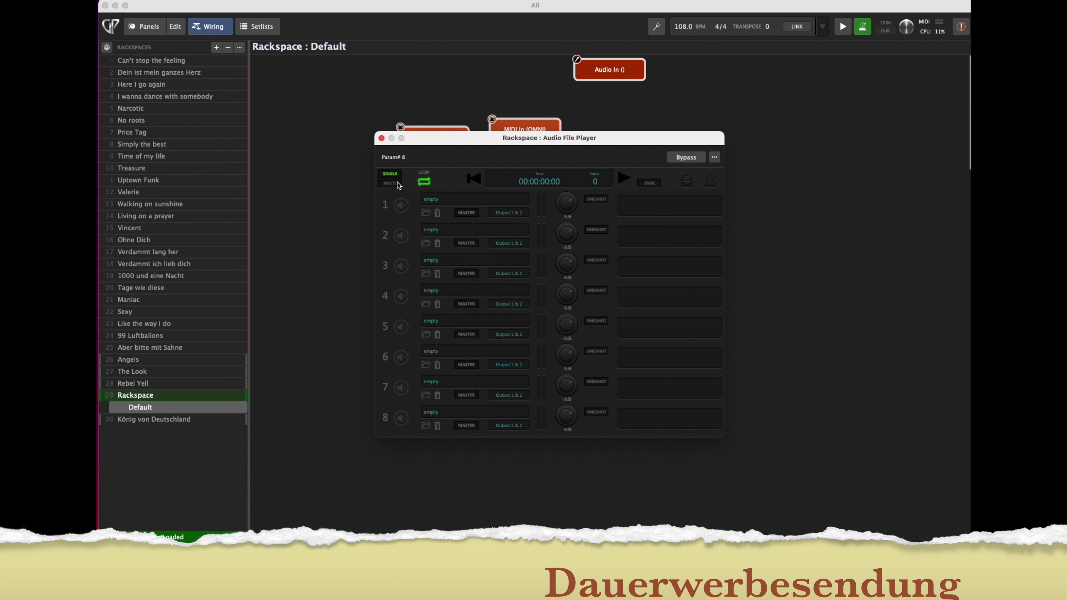
Toggle looping off and back on, and try single-lane playback on lanes 1, 3 and 2.
left_click(426, 186)
left_click(425, 187)
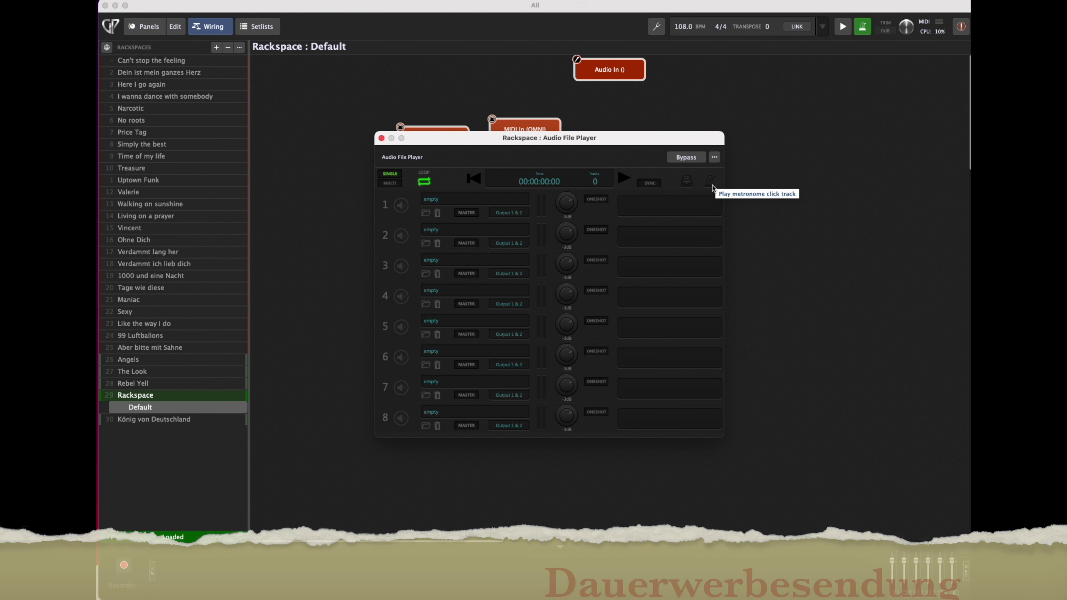
left_click(401, 207)
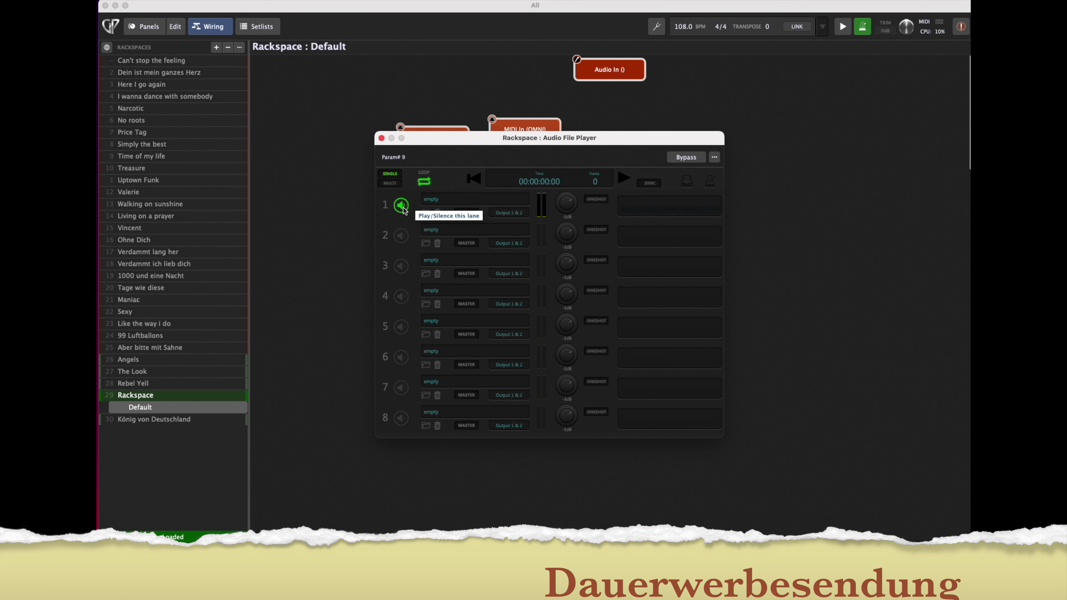
left_click(402, 264)
left_click(400, 236)
Set the Audio File Player to multi mode with lanes 1 to 4 enabled.
left_click(400, 206)
left_click(397, 186)
left_click(401, 236)
left_click(401, 265)
left_click(402, 297)
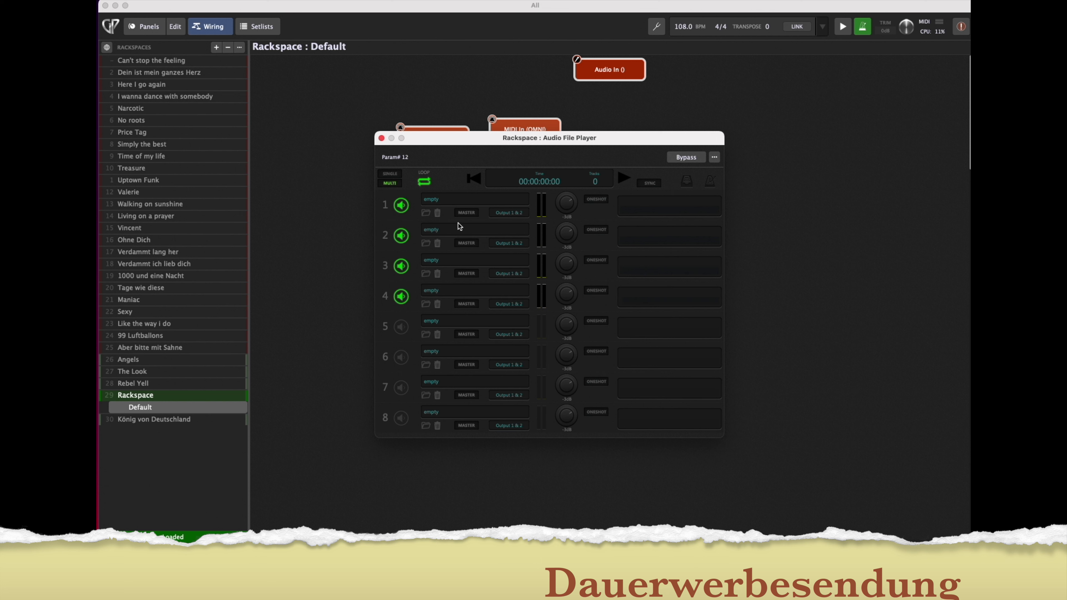
Load Klick 104.wav from Documents > Gig Performer > Songs > Aint Nobody into lane 1.
left_click(426, 214)
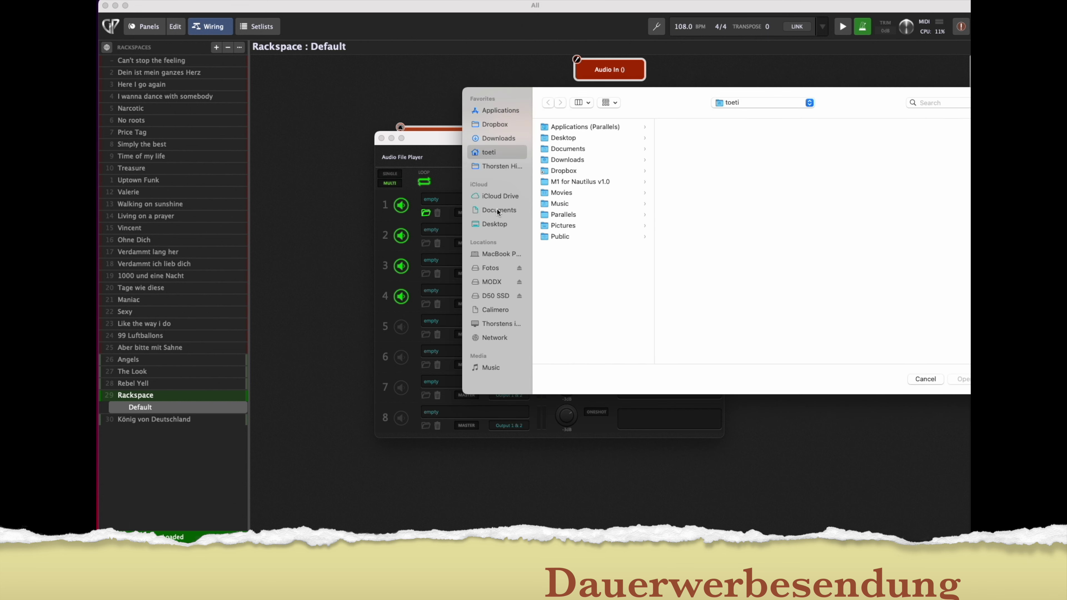
left_click(497, 211)
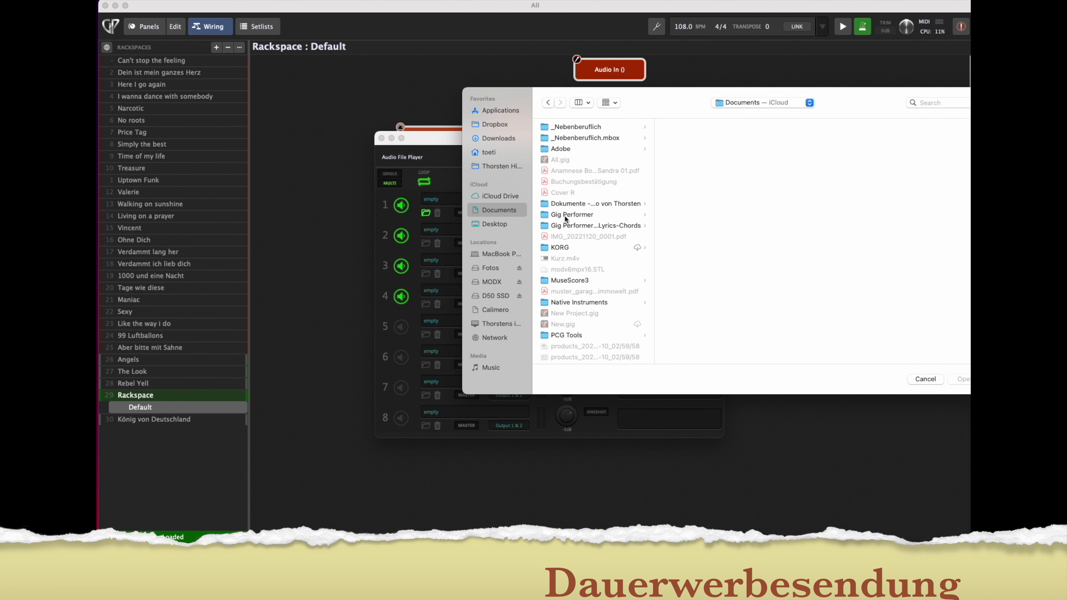
left_click(564, 215)
left_click(682, 204)
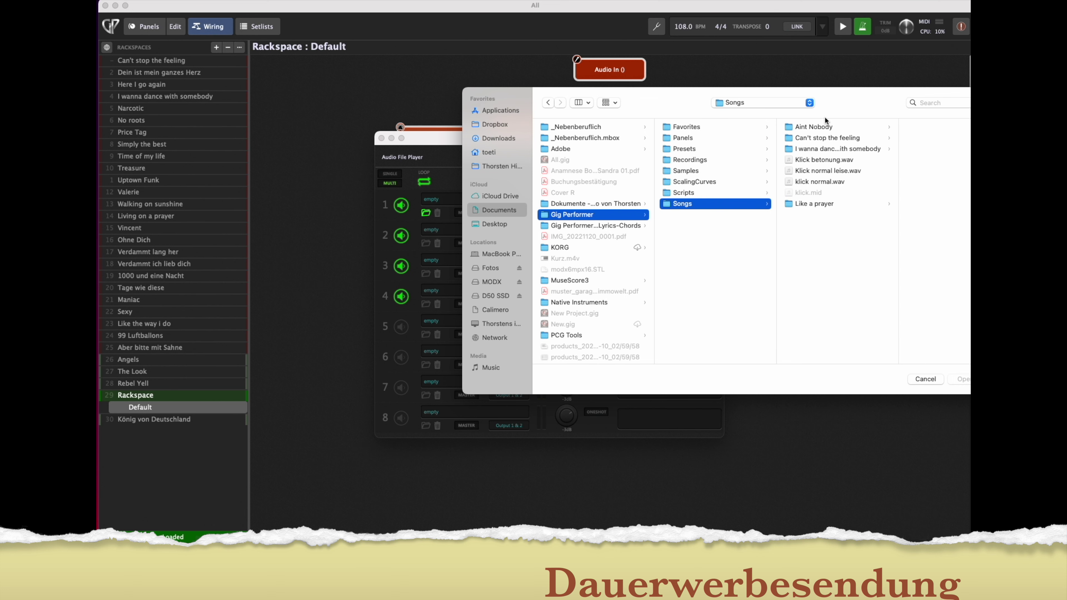
left_click(813, 126)
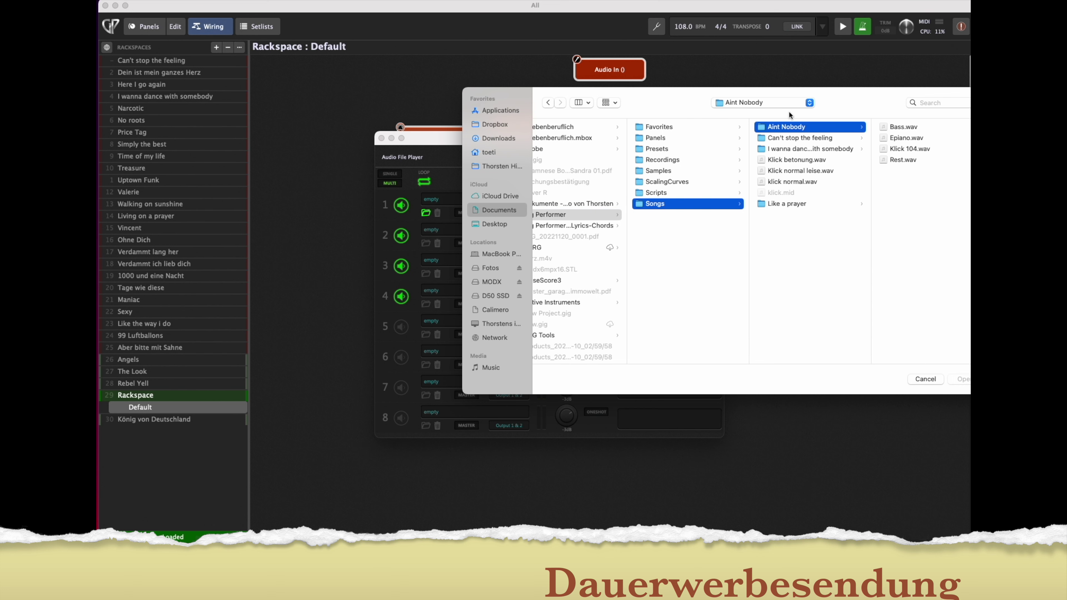
left_click_drag(847, 99, 698, 108)
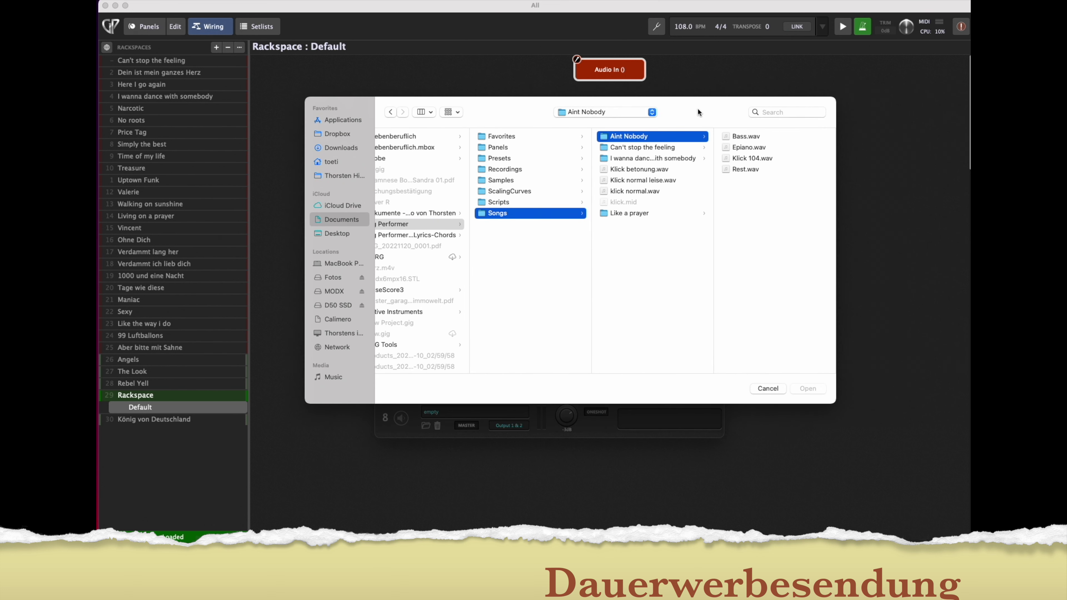
left_click(752, 158)
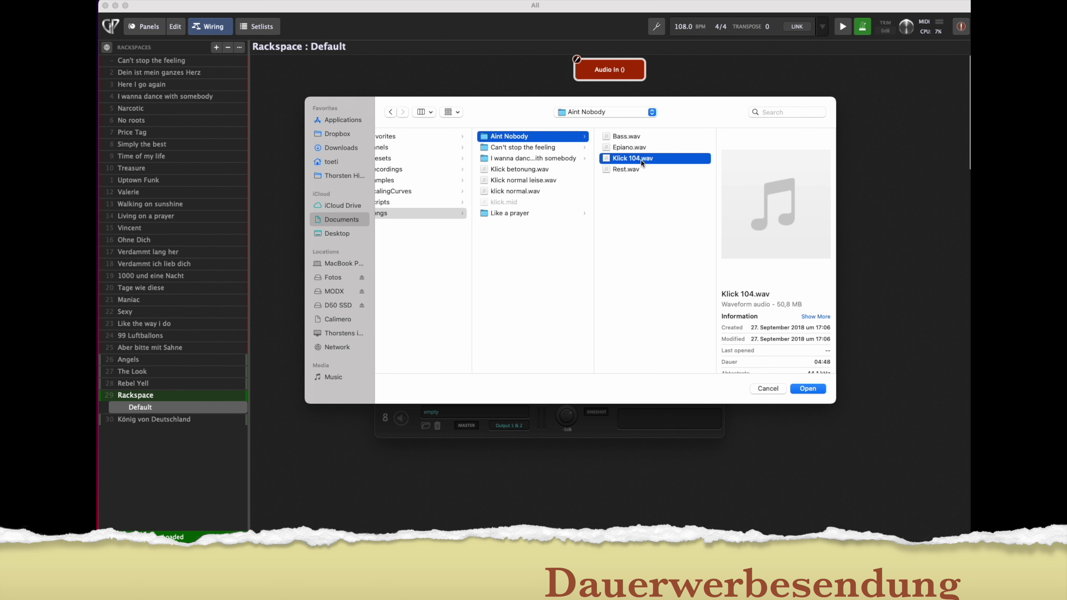
left_click(807, 389)
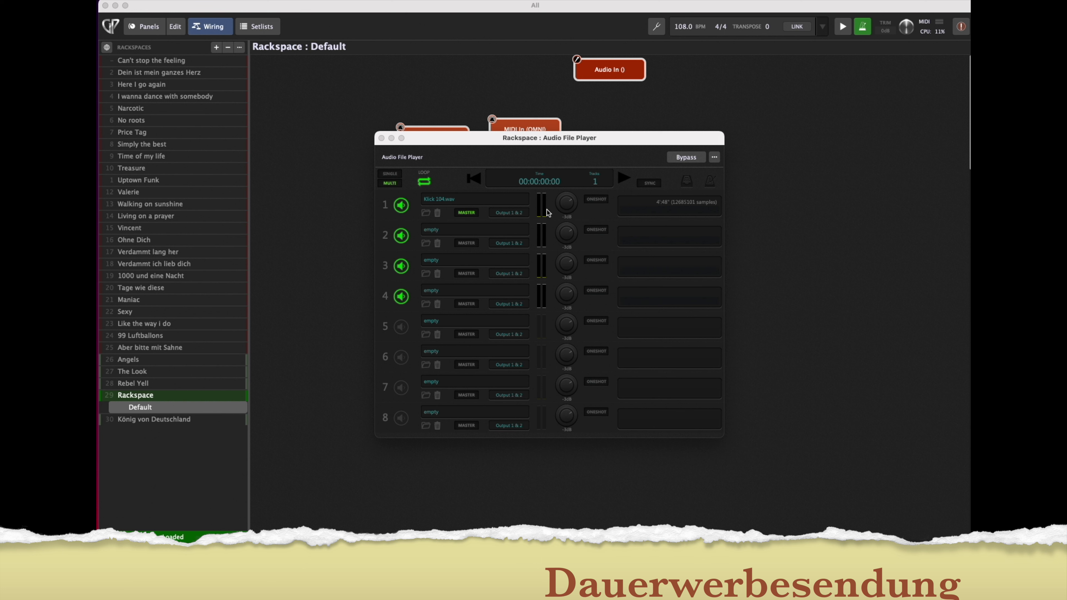
Play the click track loaded in lane 1 for a few seconds and pause it.
left_click(623, 180)
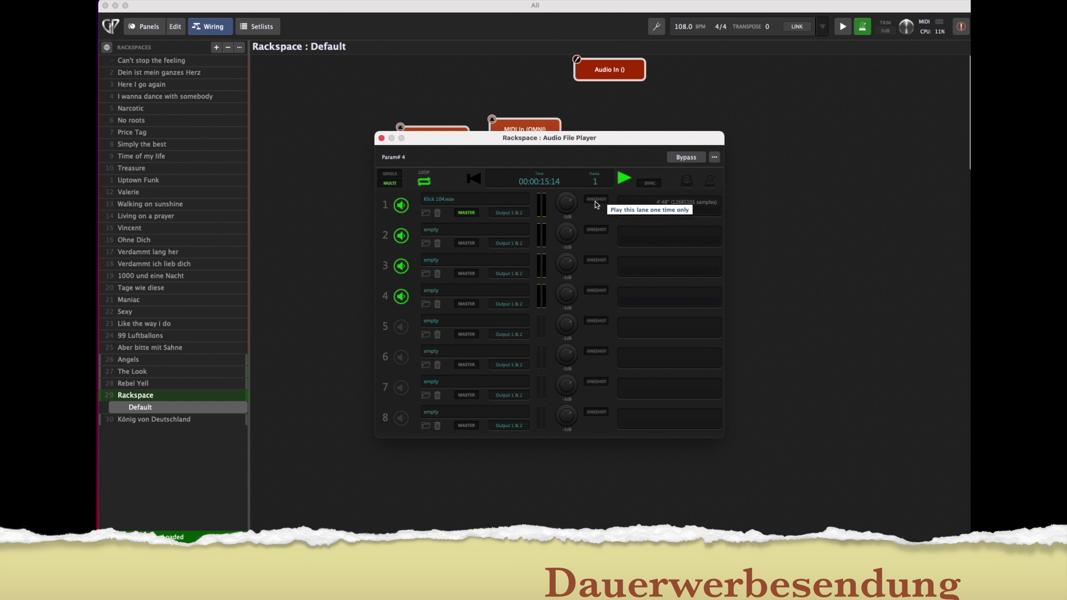
left_click(623, 179)
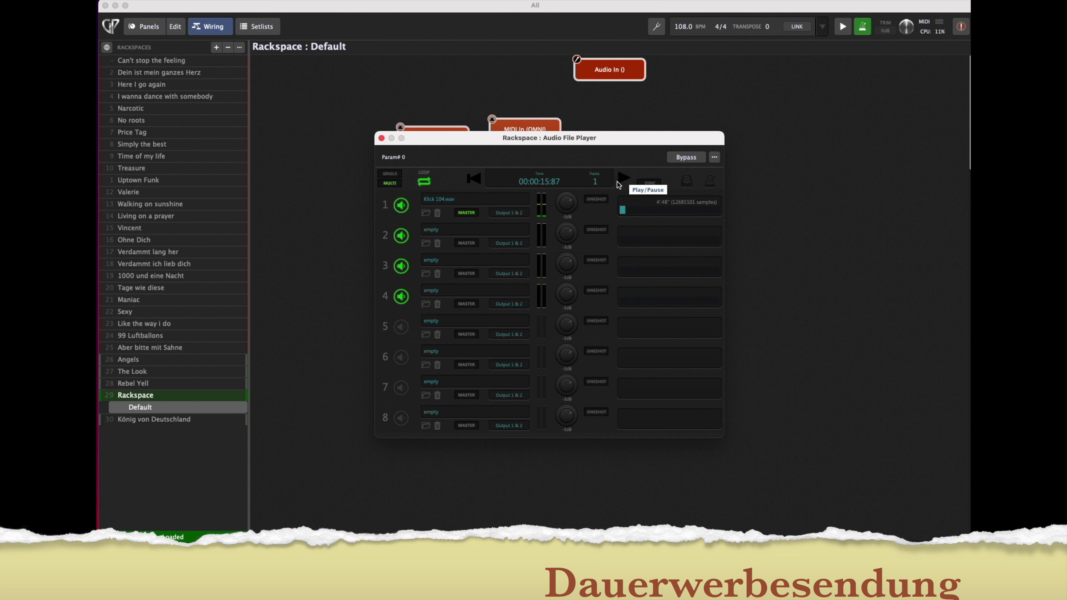
Close the Audio File Player window and start recording stereo outputs 1 and 2 immediately at 16 bit.
left_click(381, 139)
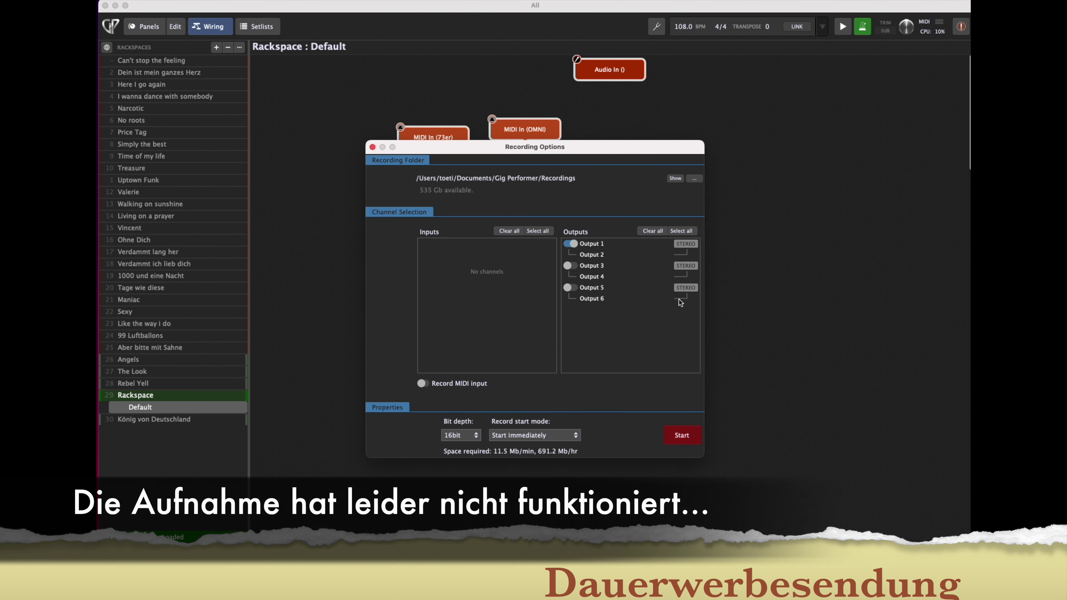
left_click(690, 437)
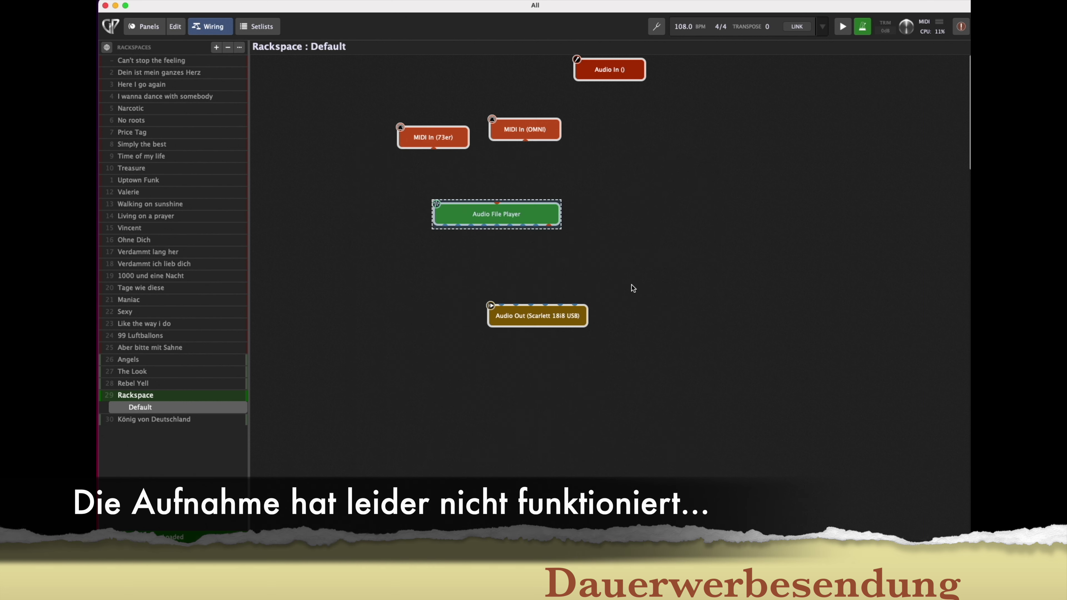
Wire the Audio File Player's first two outputs to the first two channels of Audio Out (Scarlett 18i8 USB).
left_click_drag(445, 230, 503, 304)
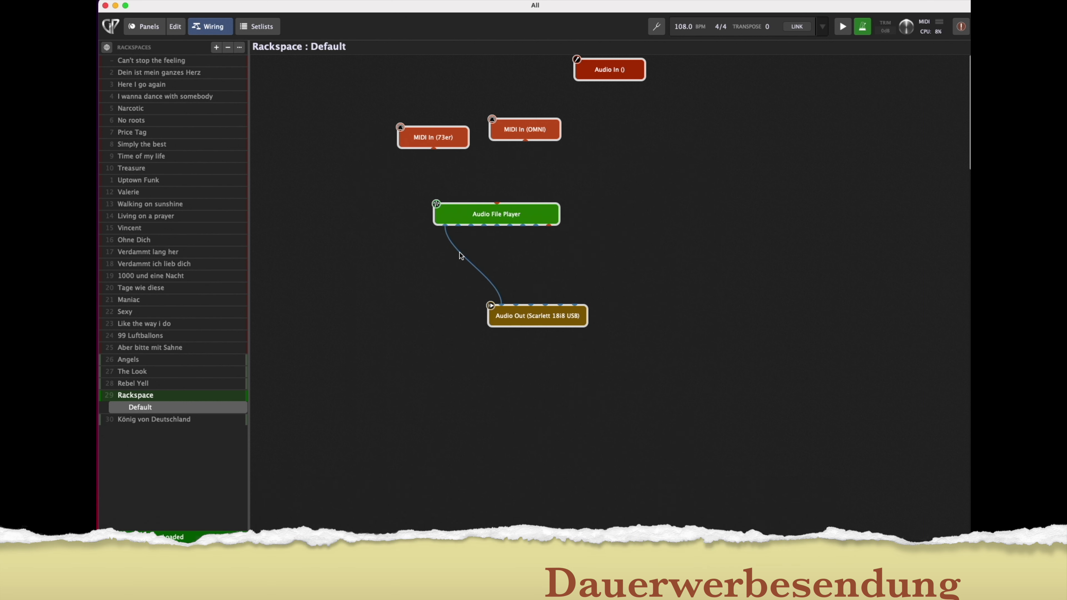
left_click_drag(458, 226, 515, 304)
Reopen the Audio File Player, play the click track through the new connections and pause it.
left_click(488, 214)
double_click(488, 213)
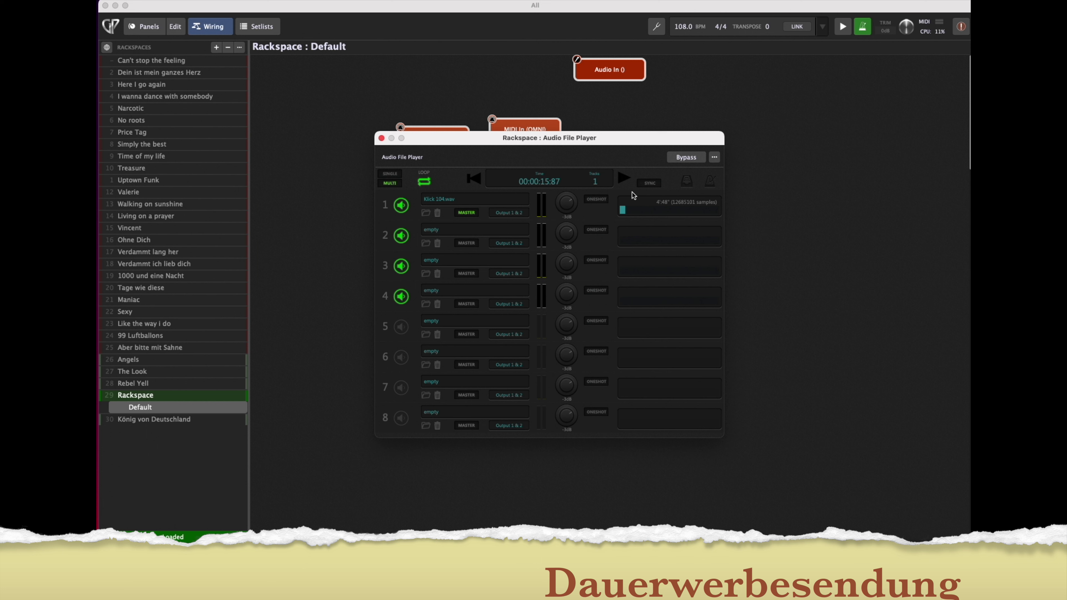
left_click(622, 180)
left_click(621, 181)
Try to change the Master setting of lane 1, read the explanation and dismiss it.
left_click(465, 214)
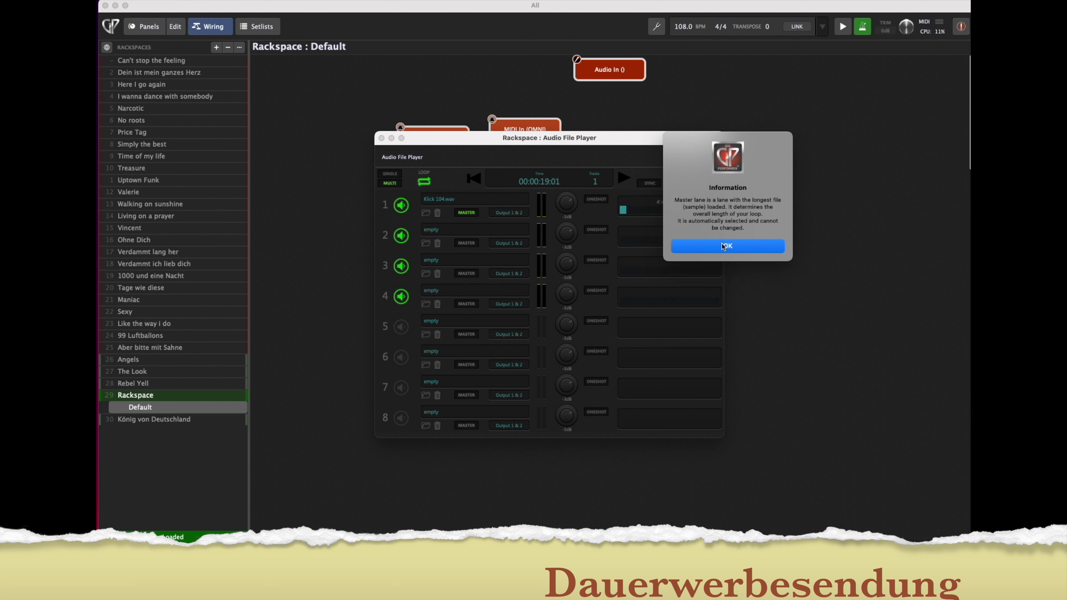
left_click_drag(748, 179, 510, 201)
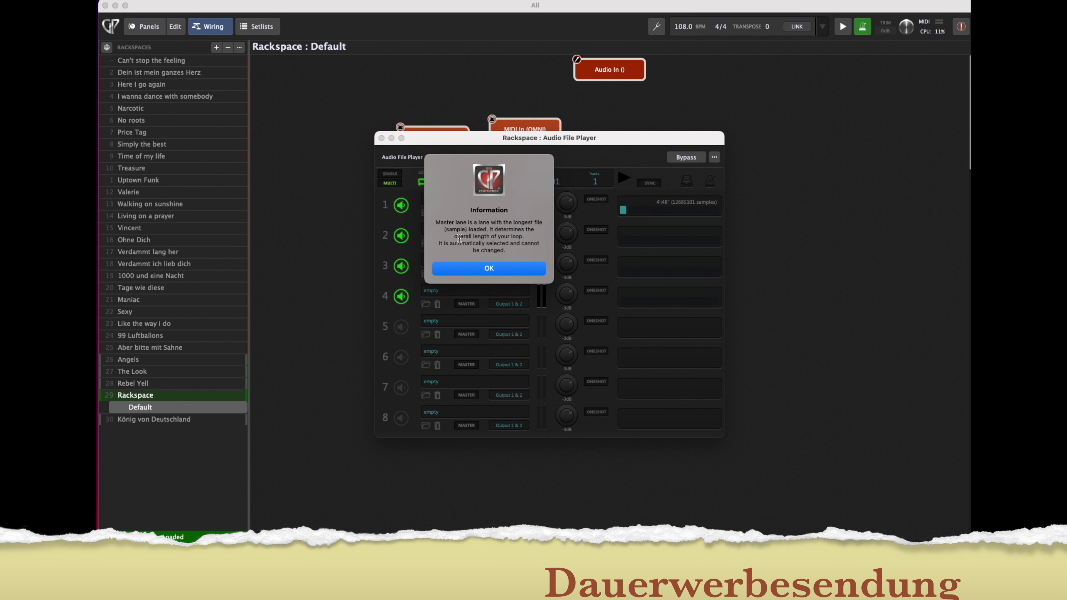
left_click(487, 269)
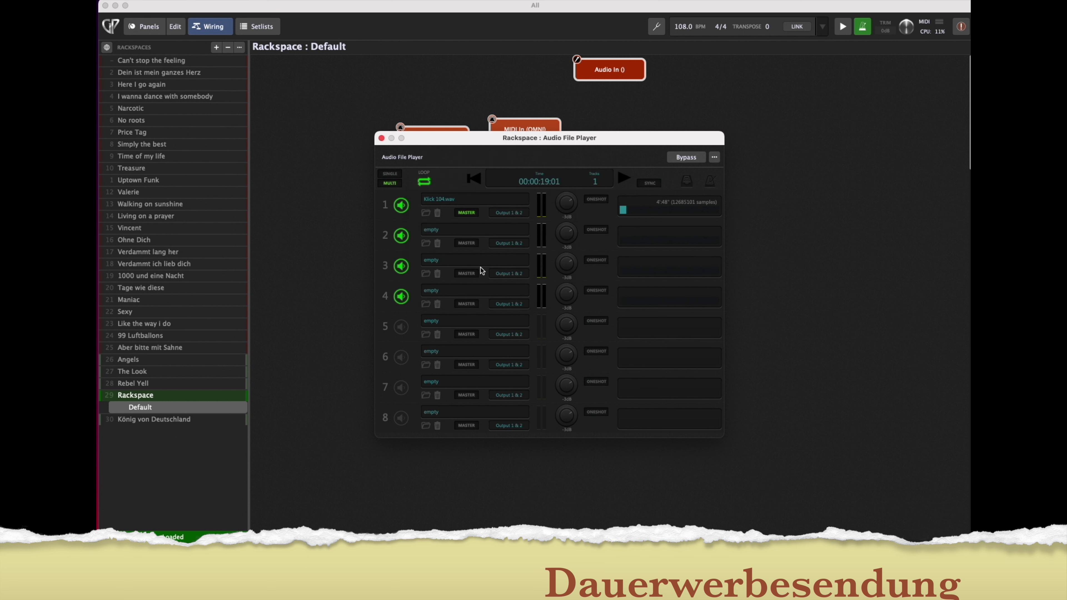
left_click(425, 242)
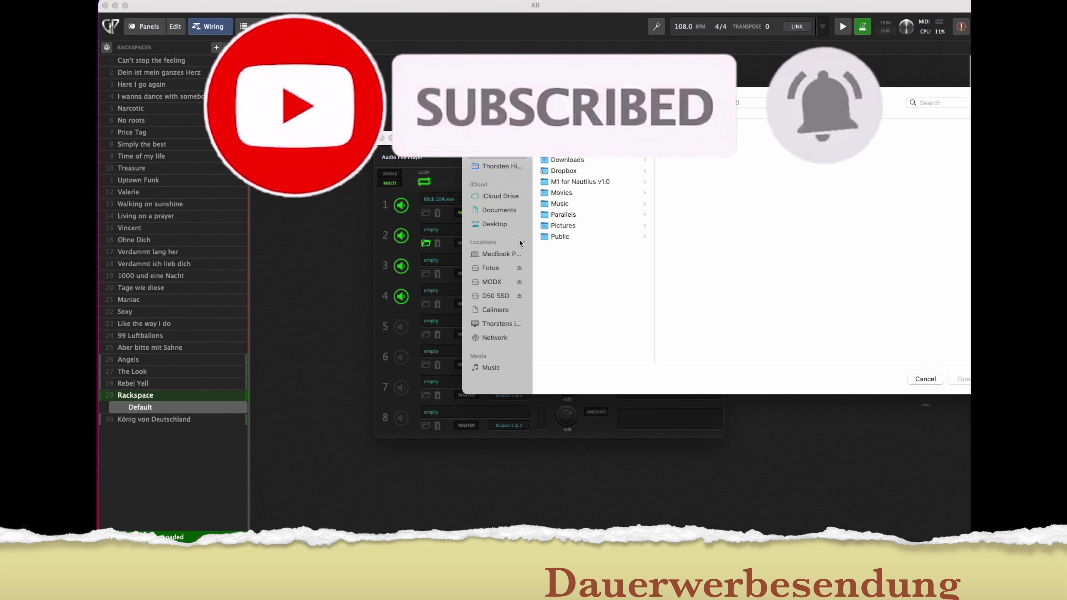
left_click(505, 209)
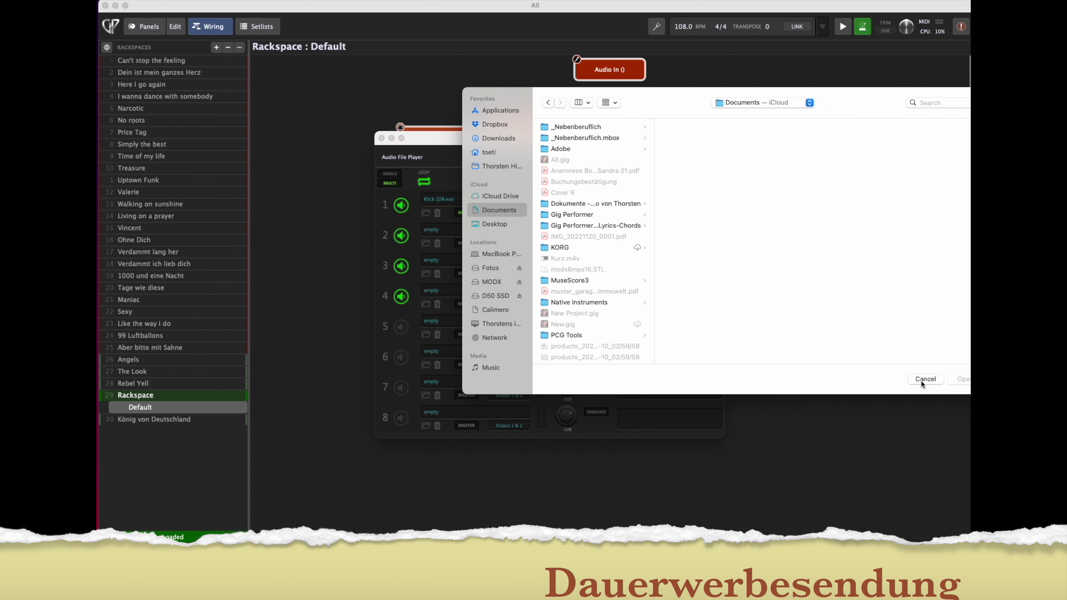
left_click(925, 378)
Clear lane 1 and load the whole Aint Nobody folder from Documents > Gig Performer > Songs into the player's lanes.
left_click(438, 213)
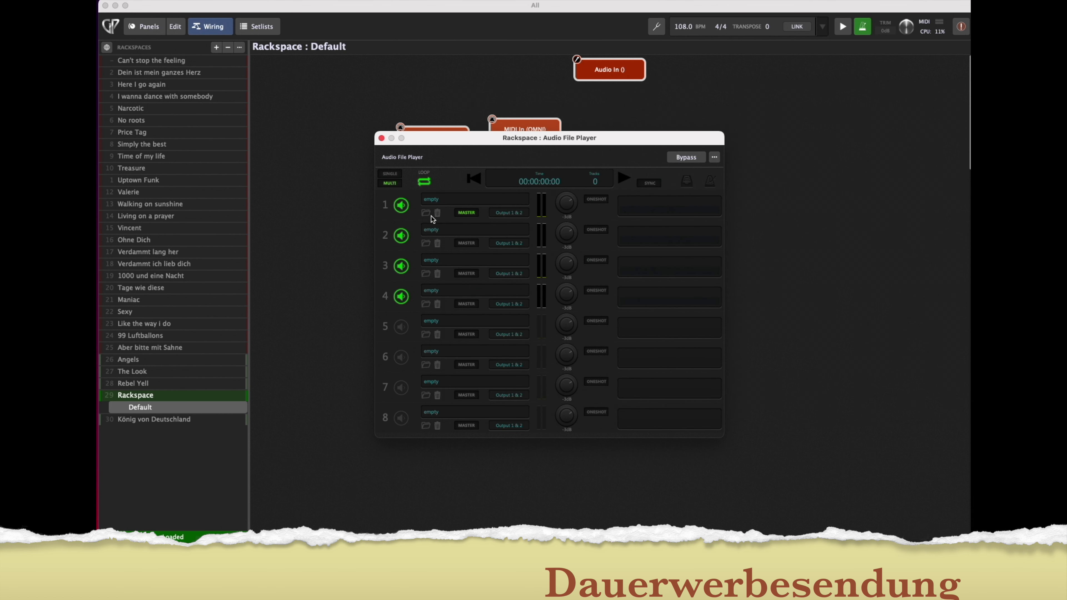
left_click(687, 184)
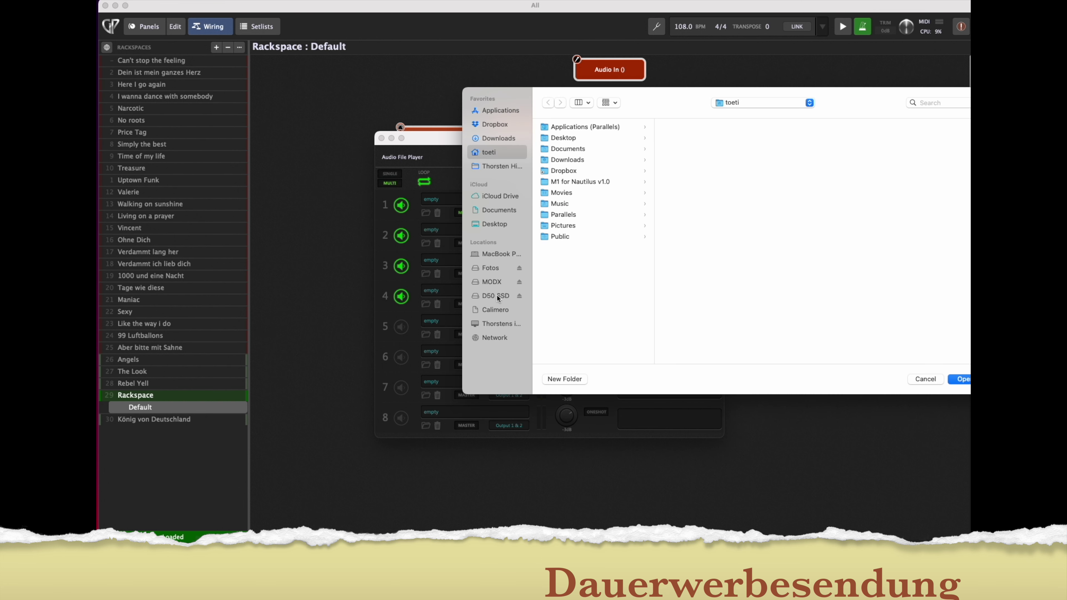
left_click(502, 210)
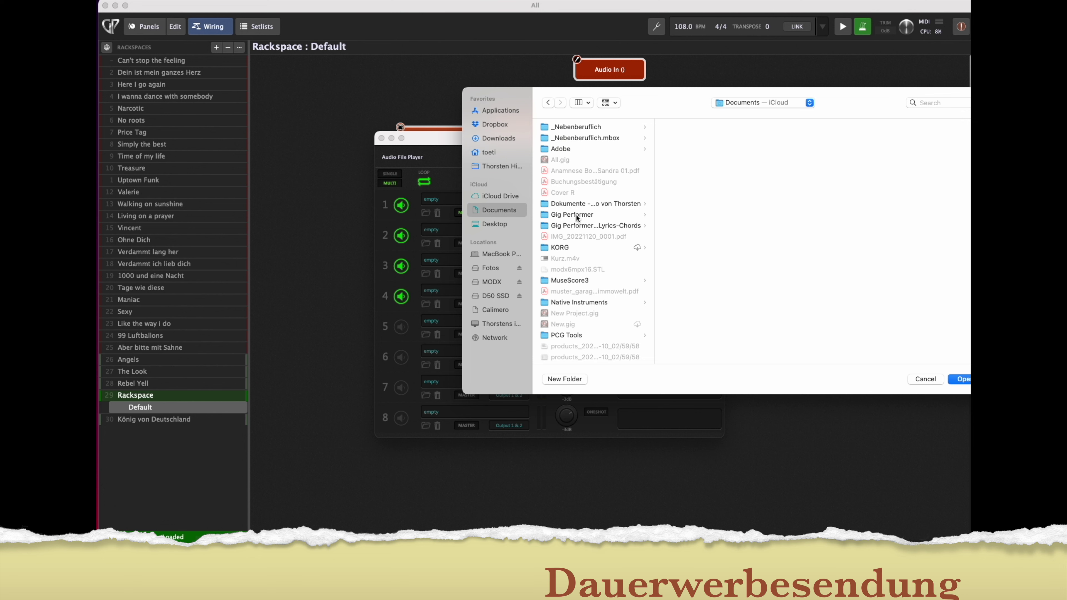
left_click(587, 213)
left_click(682, 204)
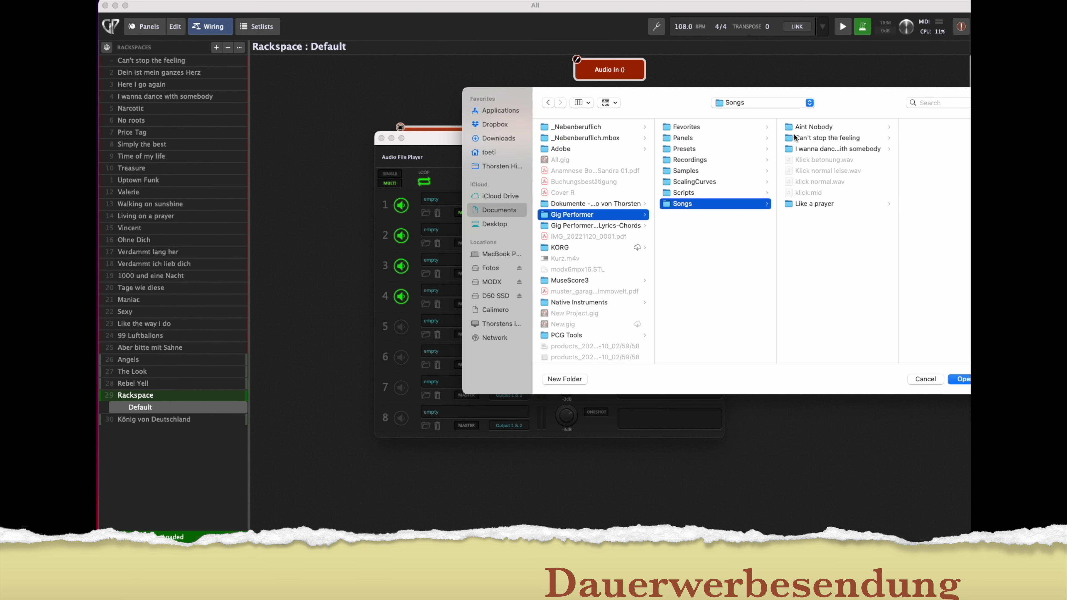
left_click(803, 127)
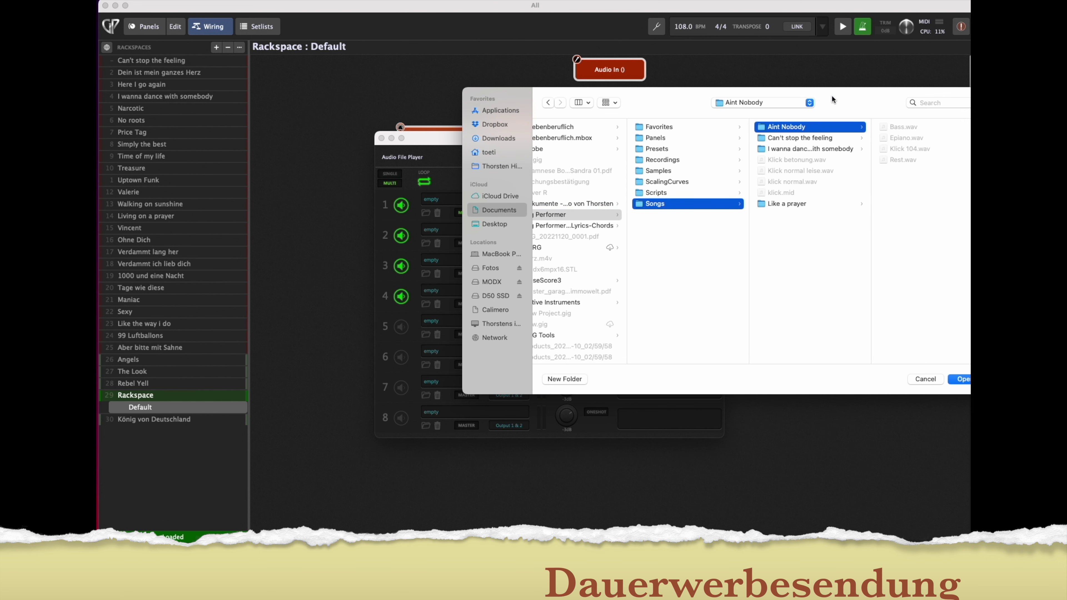
left_click(813, 385)
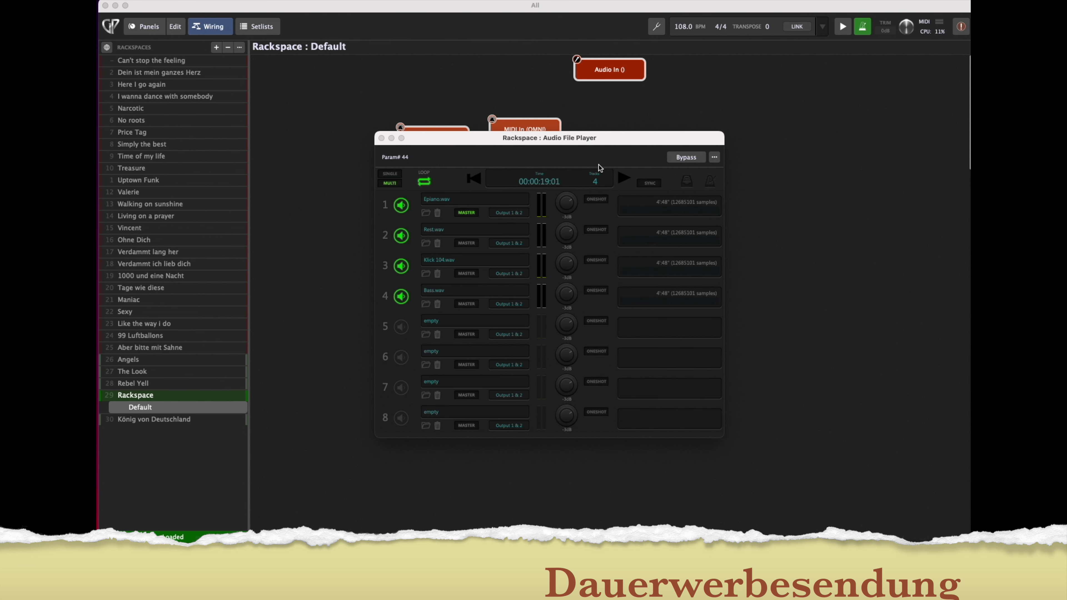
Start playback of all loaded tracks and adjust the volume of the Epiano.wav lane.
left_click(624, 179)
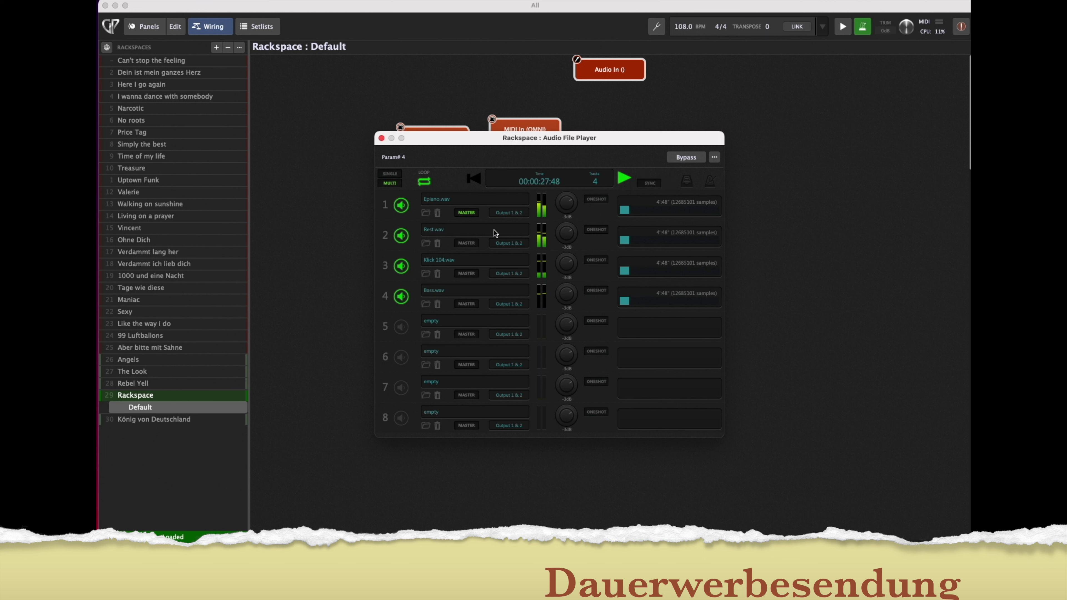
left_click_drag(570, 203, 569, 249)
mouse_move(567, 205)
left_mouse_down()
mouse_move(570, 190)
mouse_move(569, 201)
left_mouse_up()
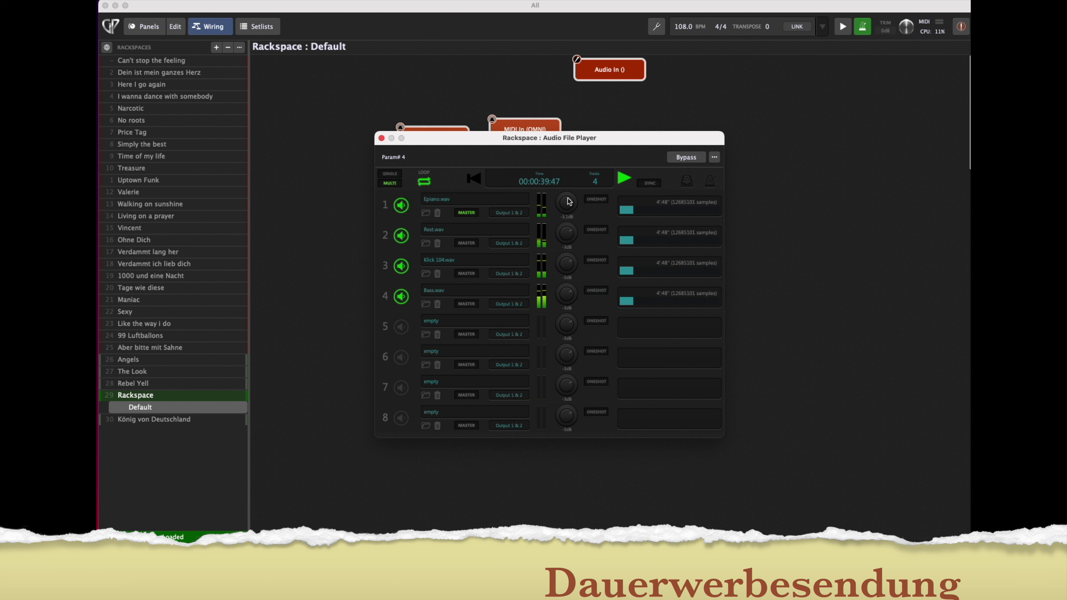
Mute and unmute the Epiano.wav lane during playback, pause all tracks and close the Audio File Player.
left_click(402, 206)
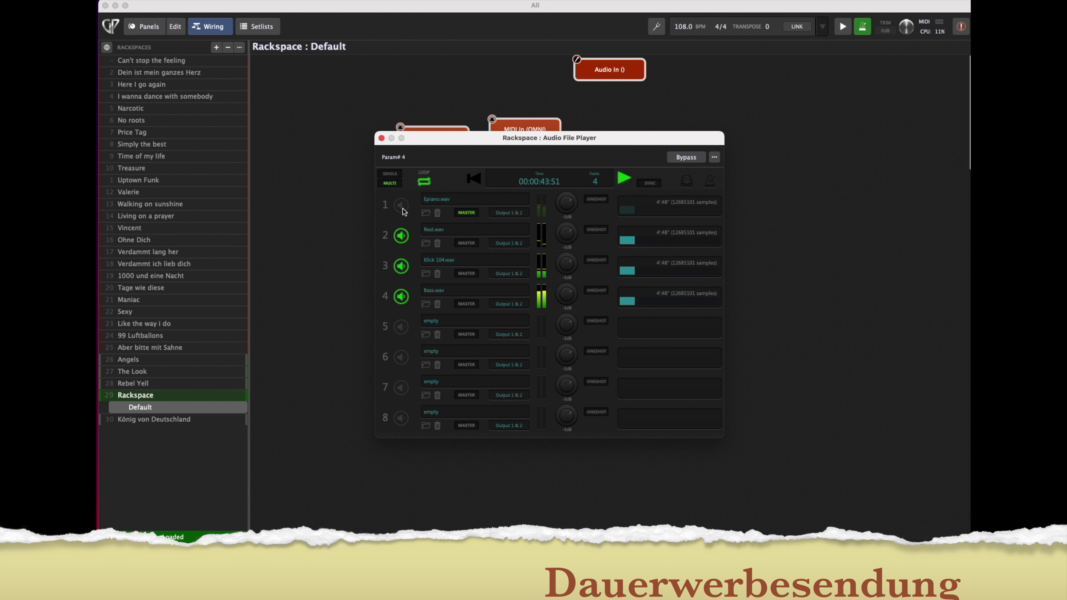
left_click(401, 209)
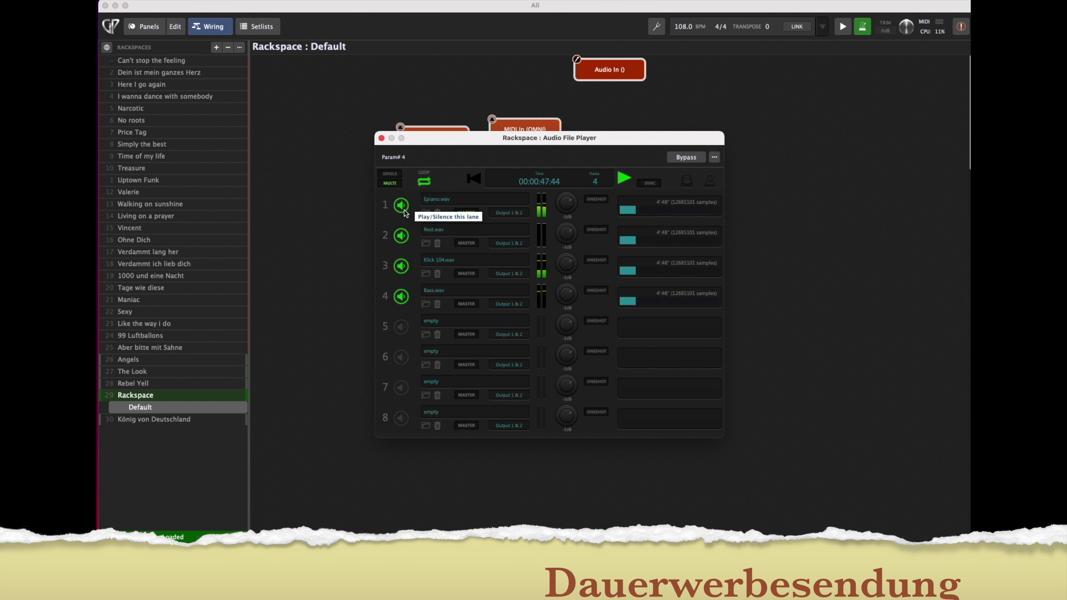
left_click(620, 180)
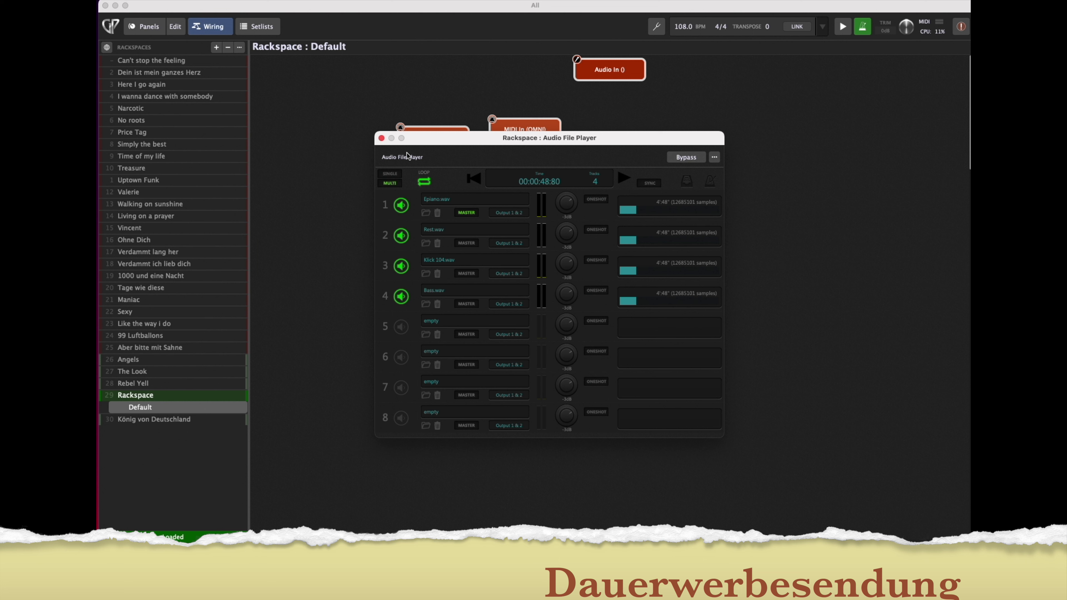
left_click(381, 139)
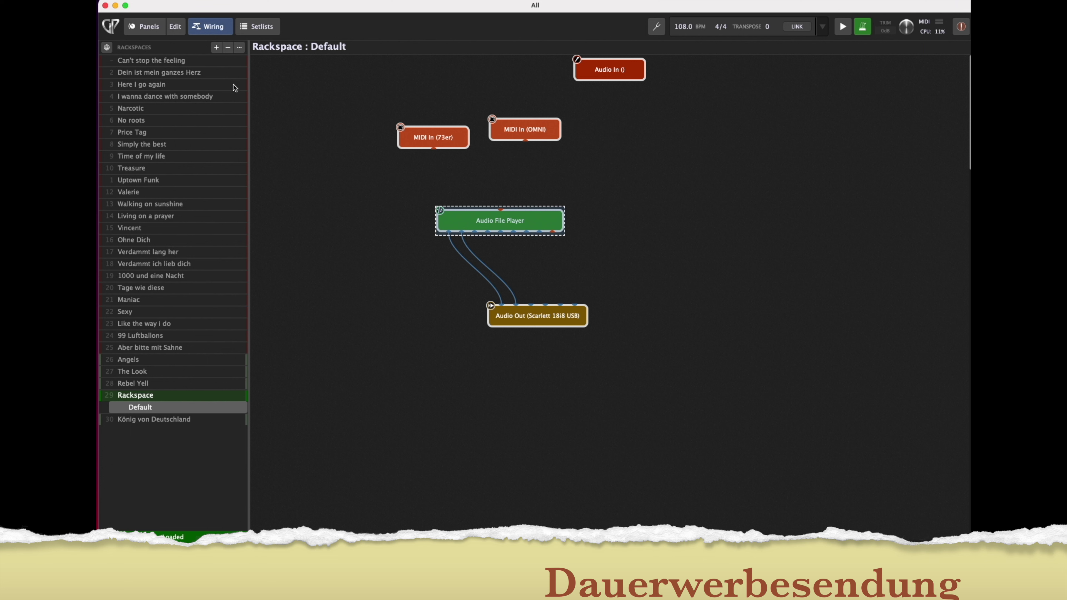
Open the rackspace "I wanna dance with somebody" and the rackspace "Can't stop the feeling", and show the latter's wiring.
left_click(150, 96)
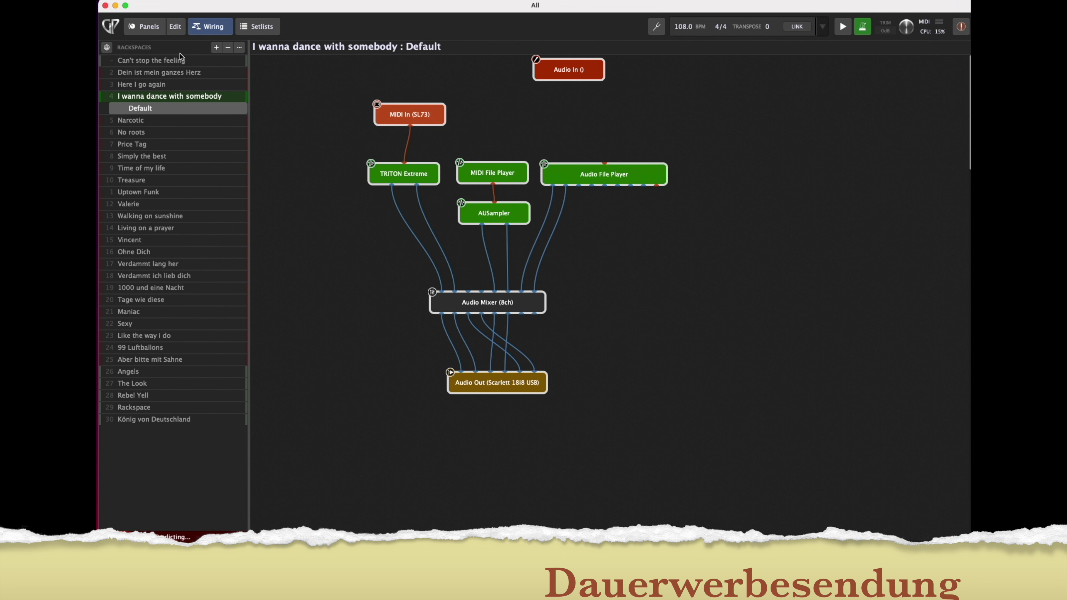
left_click(150, 60)
left_click(150, 30)
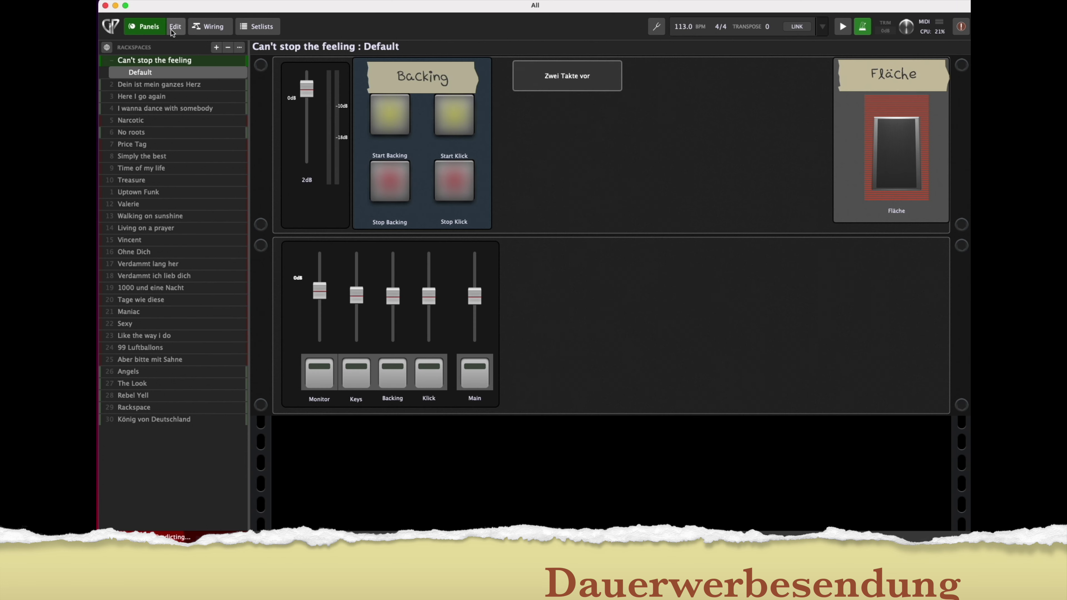
left_click(224, 27)
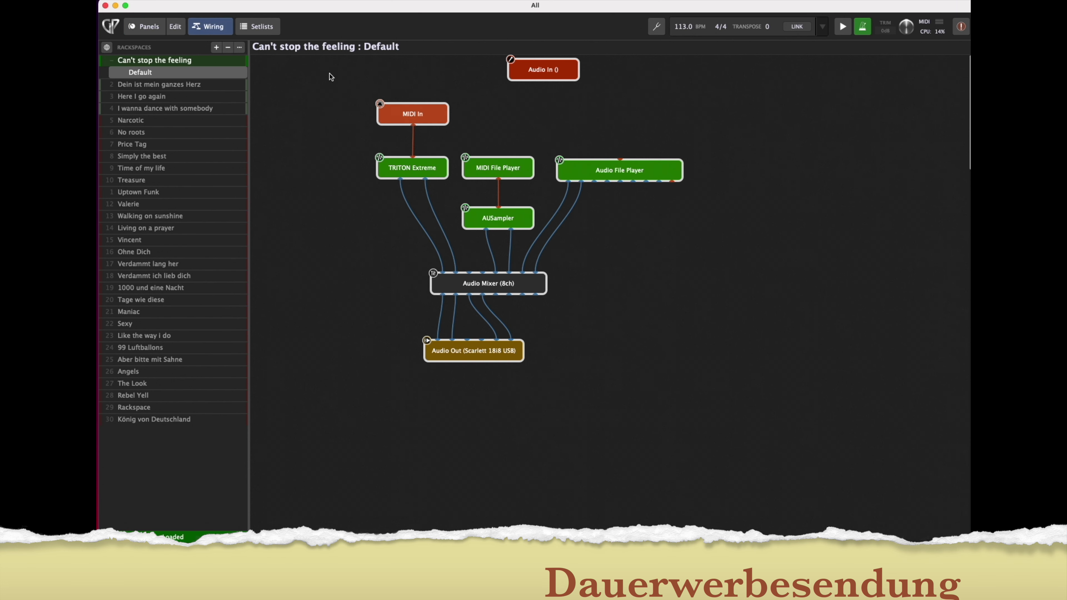
Inspect the song loaded in the MIDI File Player of "Can't stop the feeling" and close the player.
double_click(496, 167)
left_click_drag(382, 191, 405, 131)
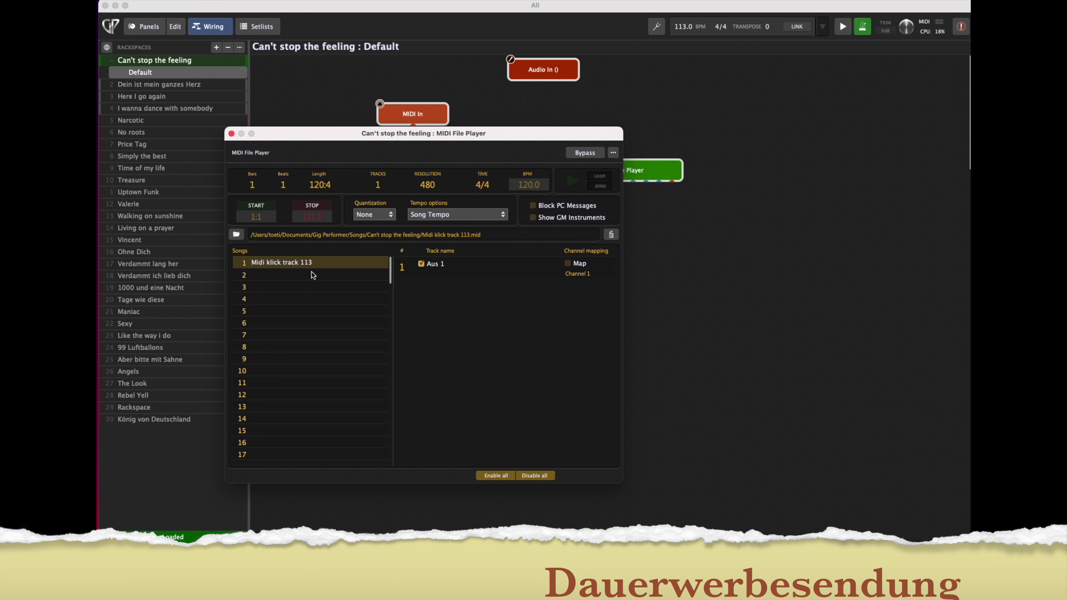
left_click(231, 134)
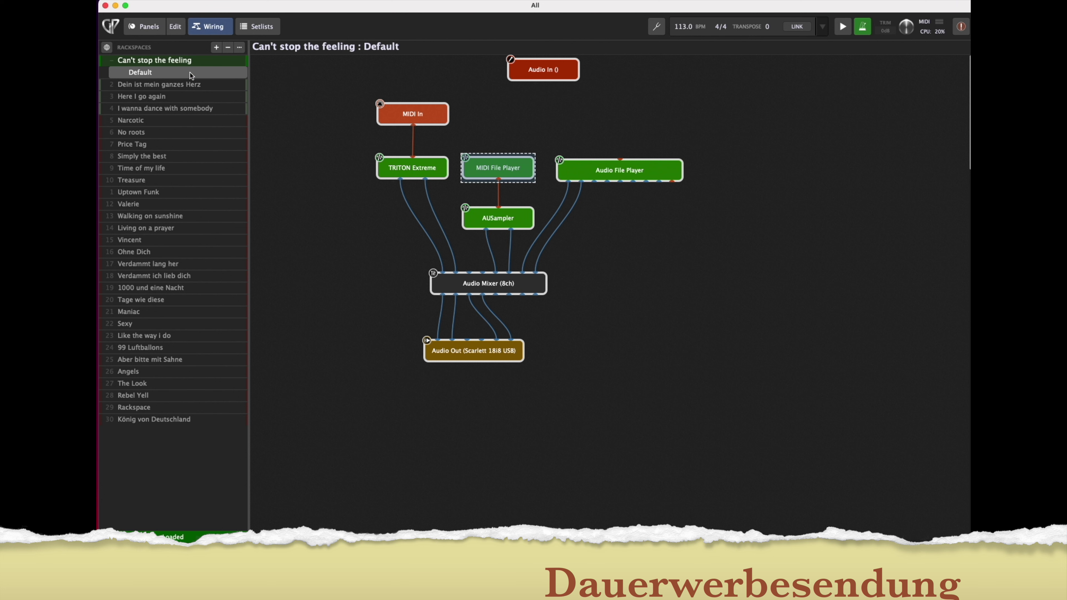
Put the panels of "Can't stop the feeling" in edit mode and examine the Start Backing button's plugin mapping and MIDI assignment.
left_click(144, 26)
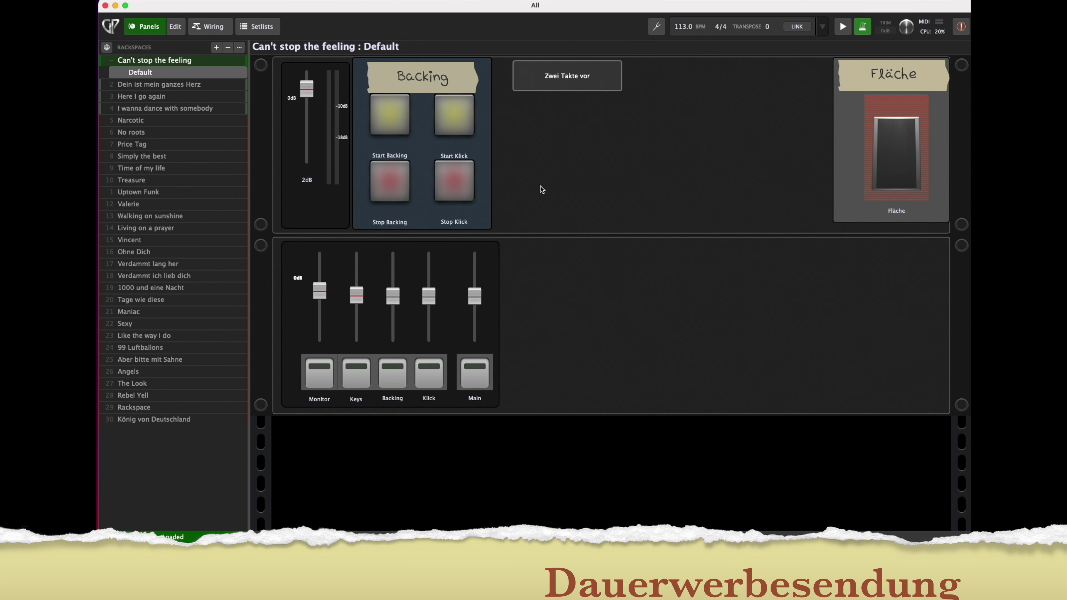
left_click(175, 26)
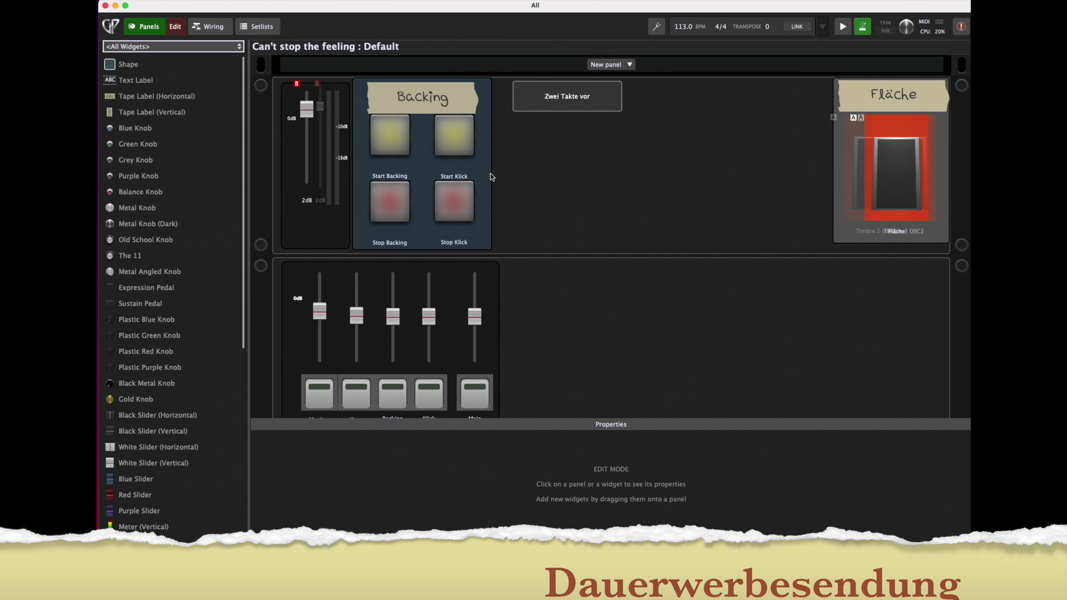
left_click(383, 143)
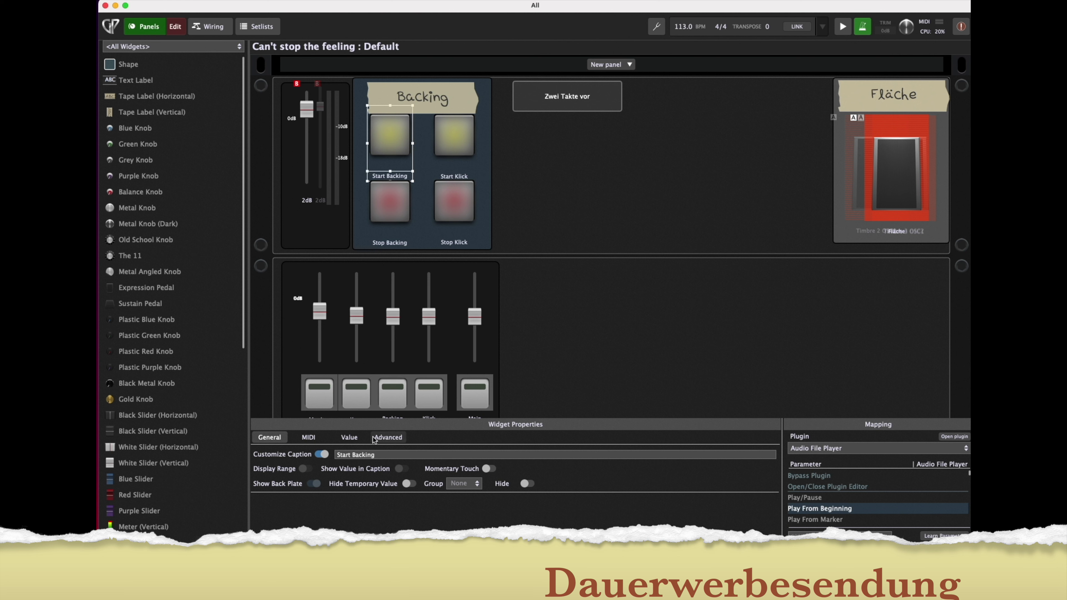
left_click(309, 438)
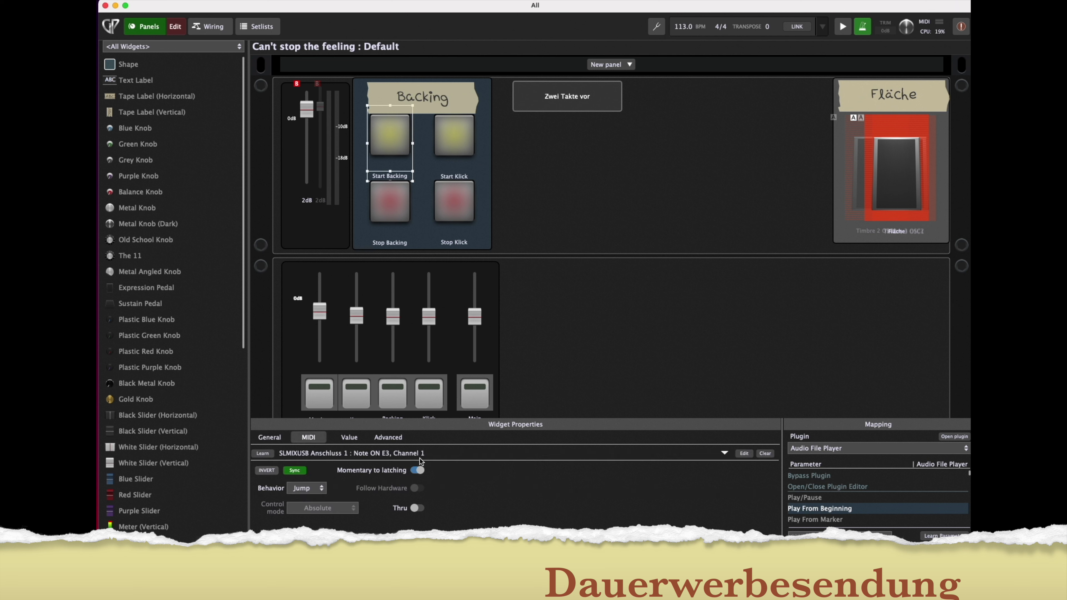
Examine the MIDI assignments and plugin mappings of the Start Klick, Stop Backing and Stop Klick buttons.
left_click(458, 133)
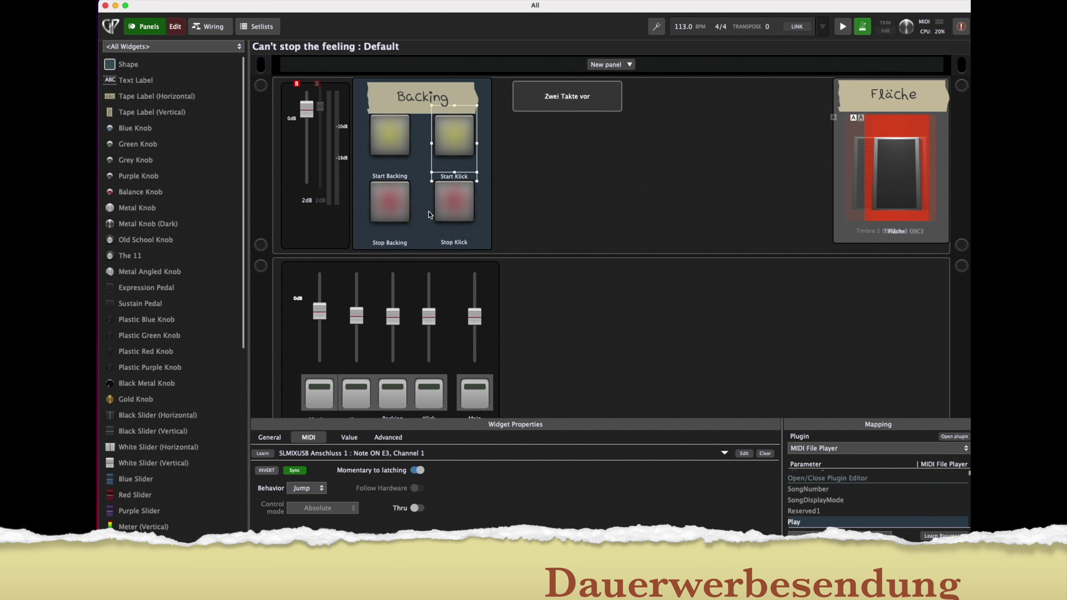
left_click(389, 210)
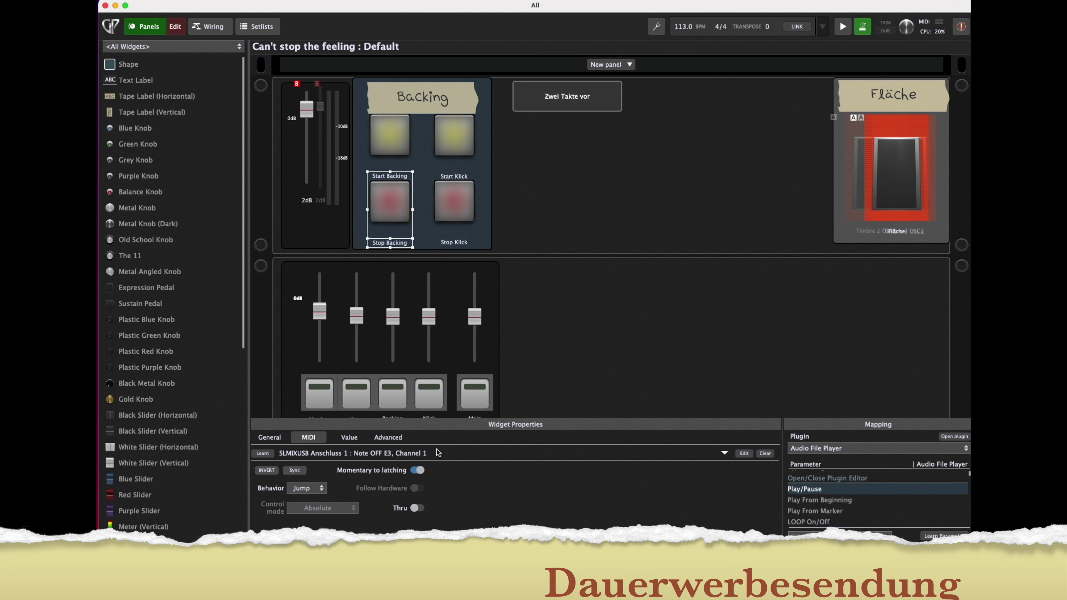
left_click(454, 207)
Skim the Audio File Player parameters available for mapping to the Stop Backing button.
left_click(377, 209)
scroll(809, 496, "down", 2)
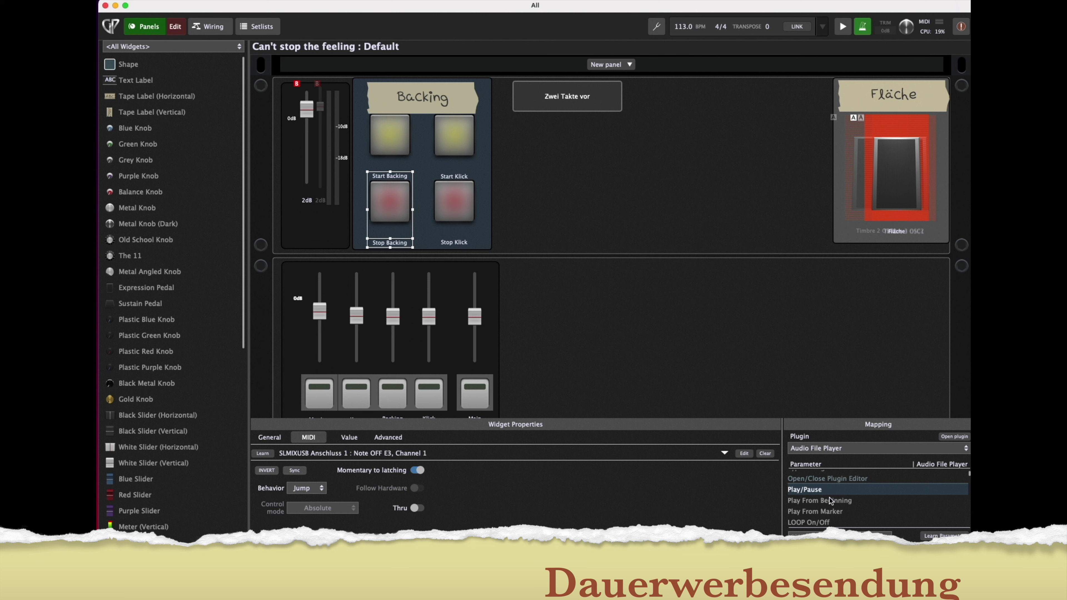
scroll(831, 501, "down", 5)
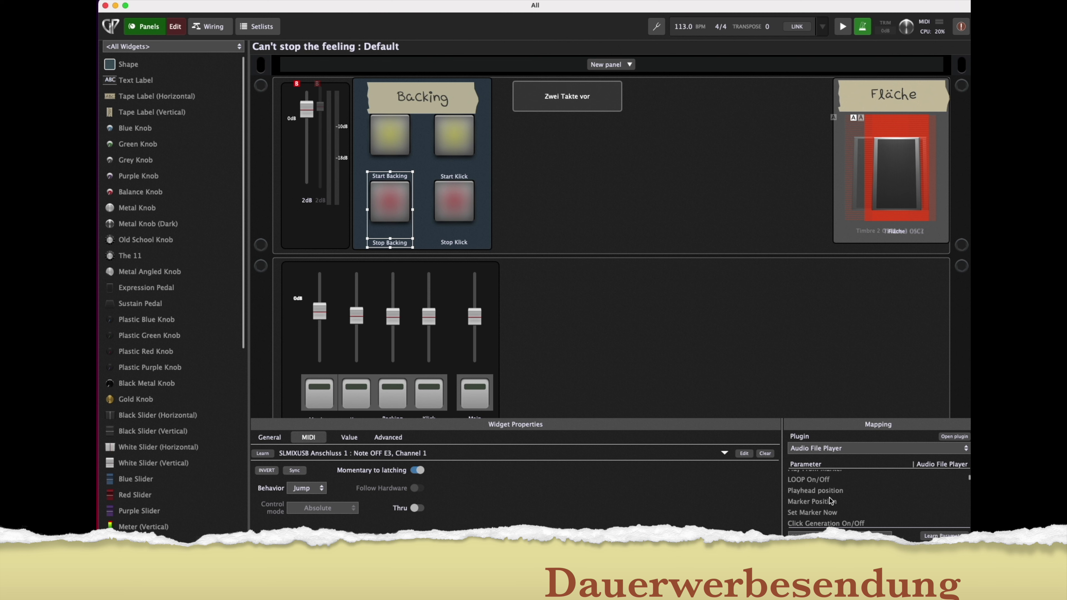
scroll(831, 500, "down", 8)
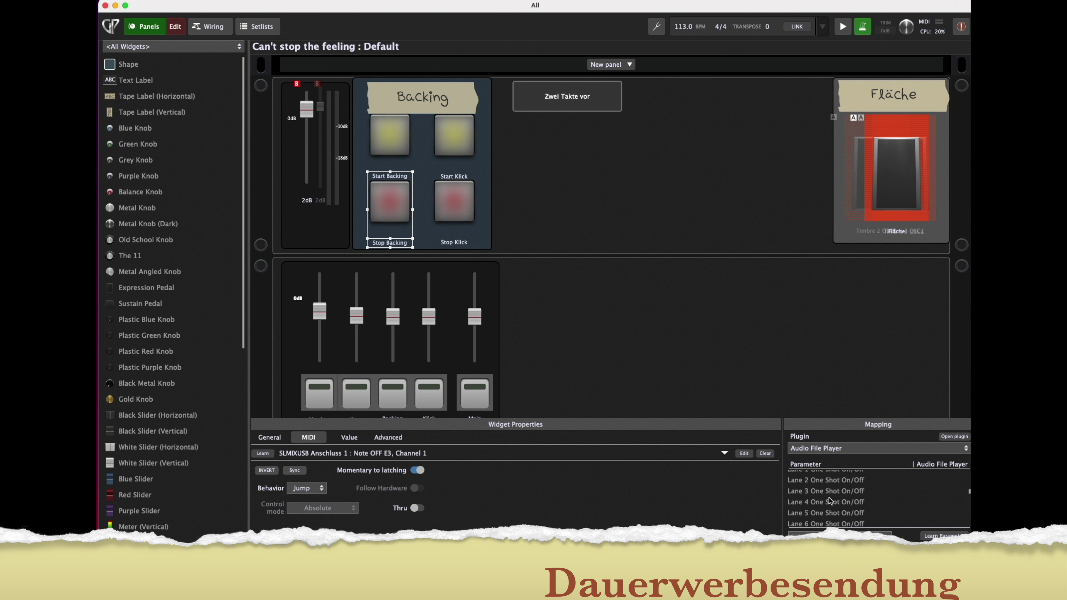
scroll(830, 501, "up", 15)
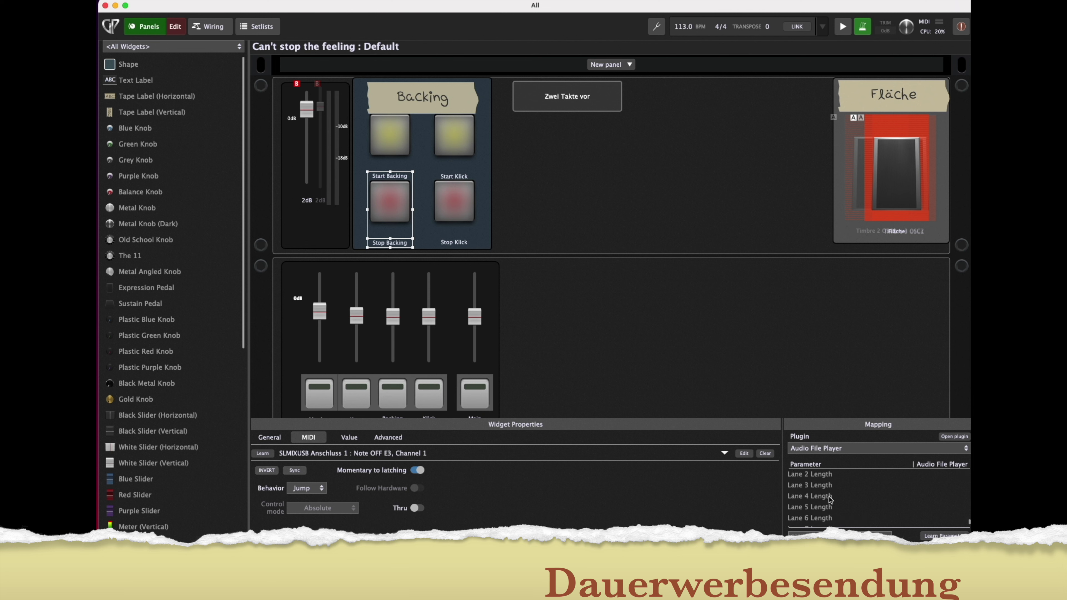
Browse the MIDI File Player parameters available for mapping to the Stop Klick button.
left_click(460, 197)
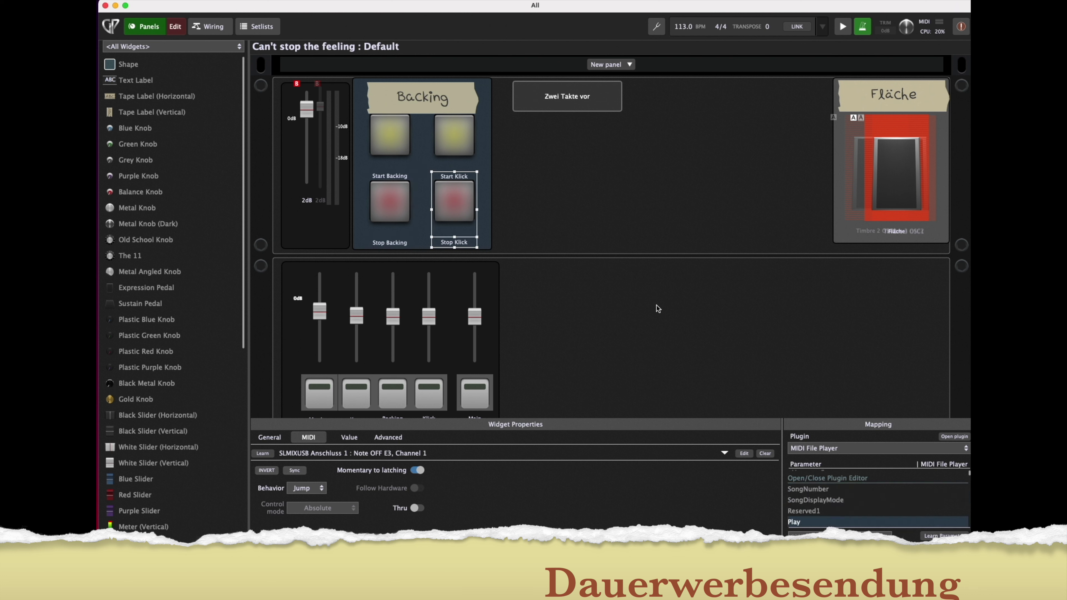
scroll(813, 516, "down", 5)
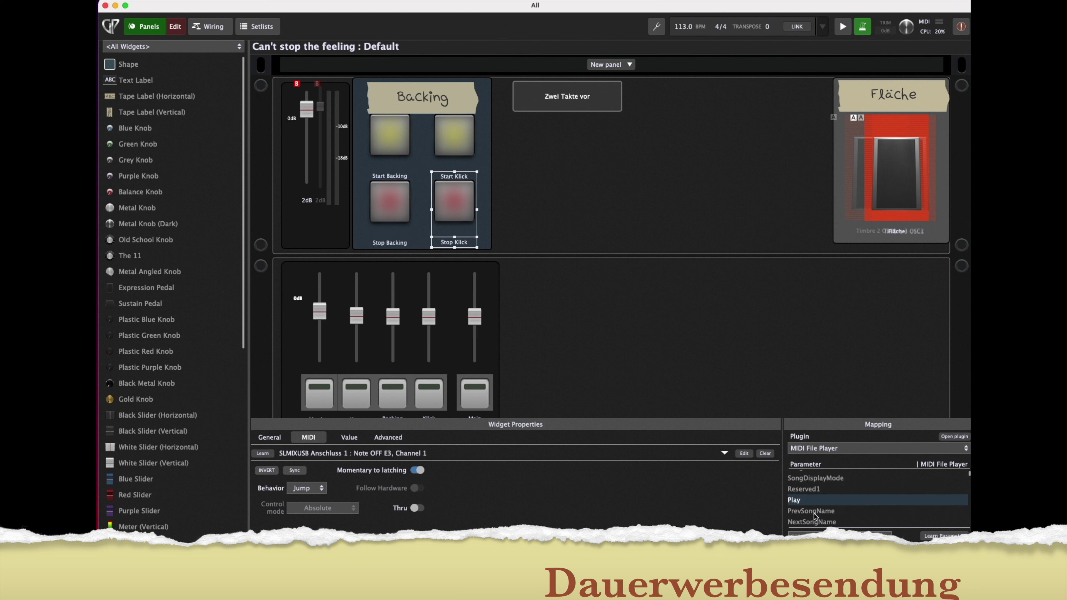
scroll(809, 502, "down", 5)
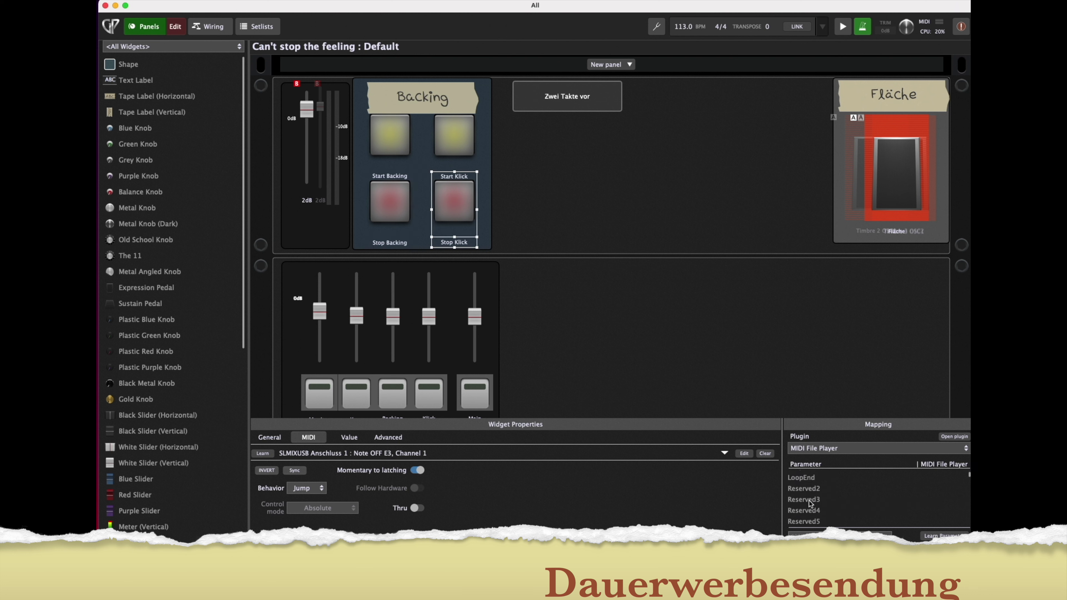
Examine the Stop Backing button's mappable Audio File Player parameters, from play and loop control to markers, click generation and play mode.
left_click(390, 201)
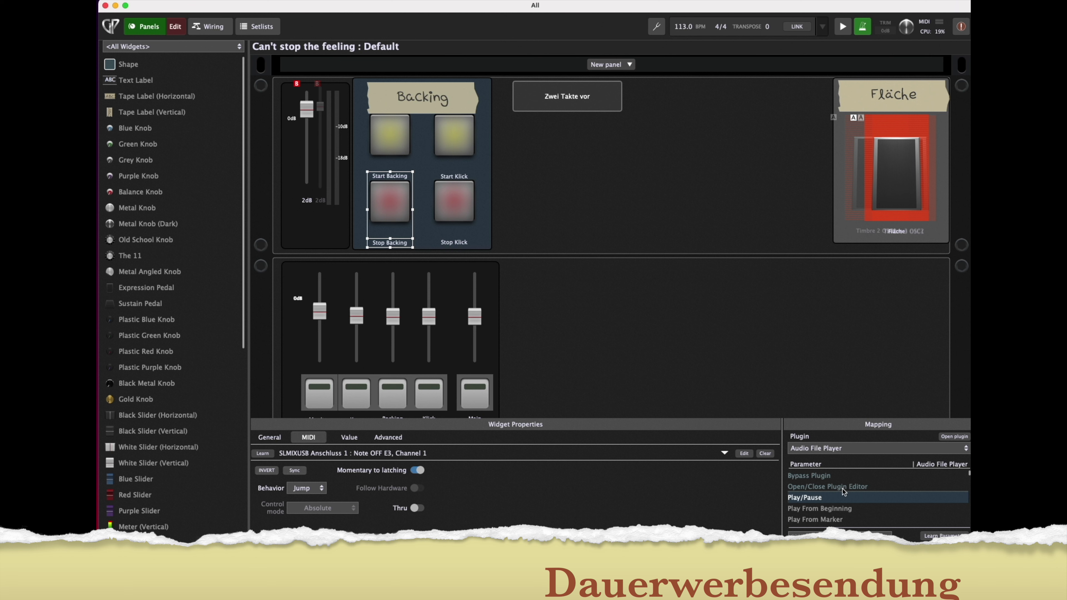
scroll(840, 498, "down", 2)
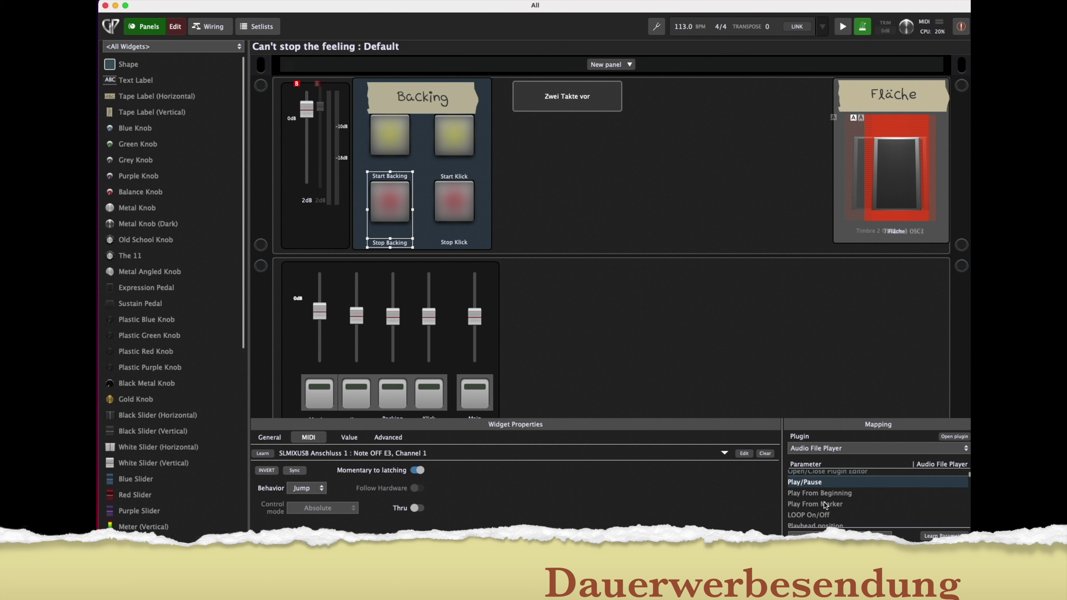
scroll(824, 503, "down", 2)
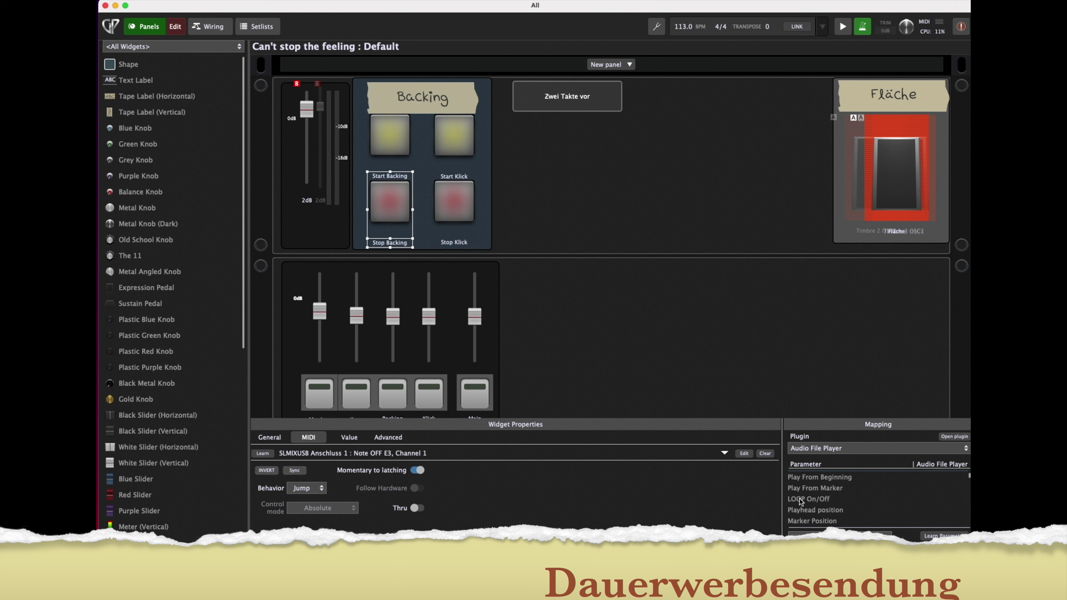
scroll(857, 497, "down", 1)
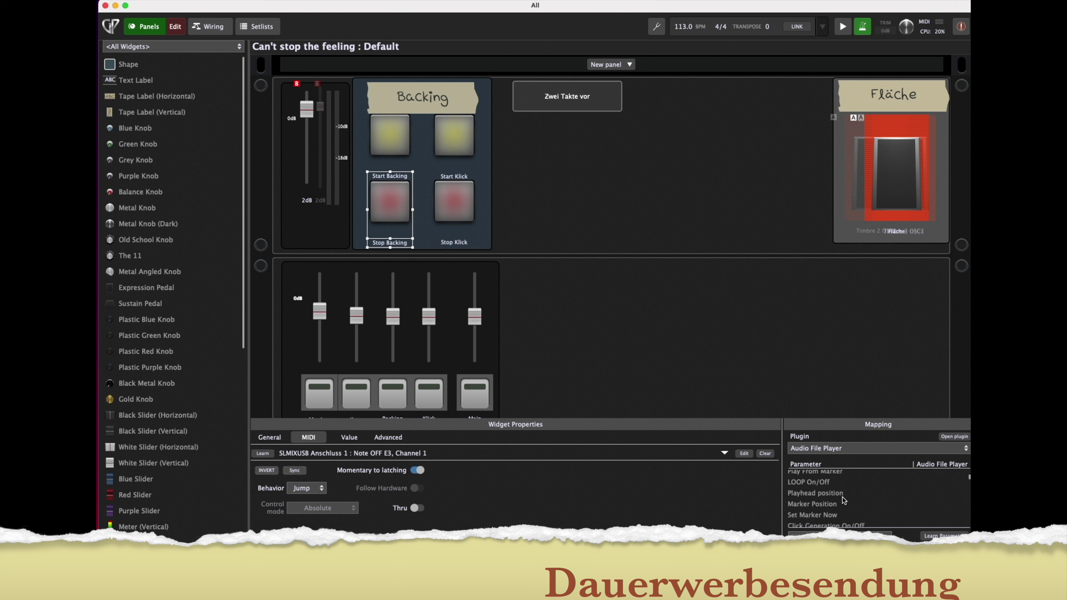
scroll(830, 496, "down", 2)
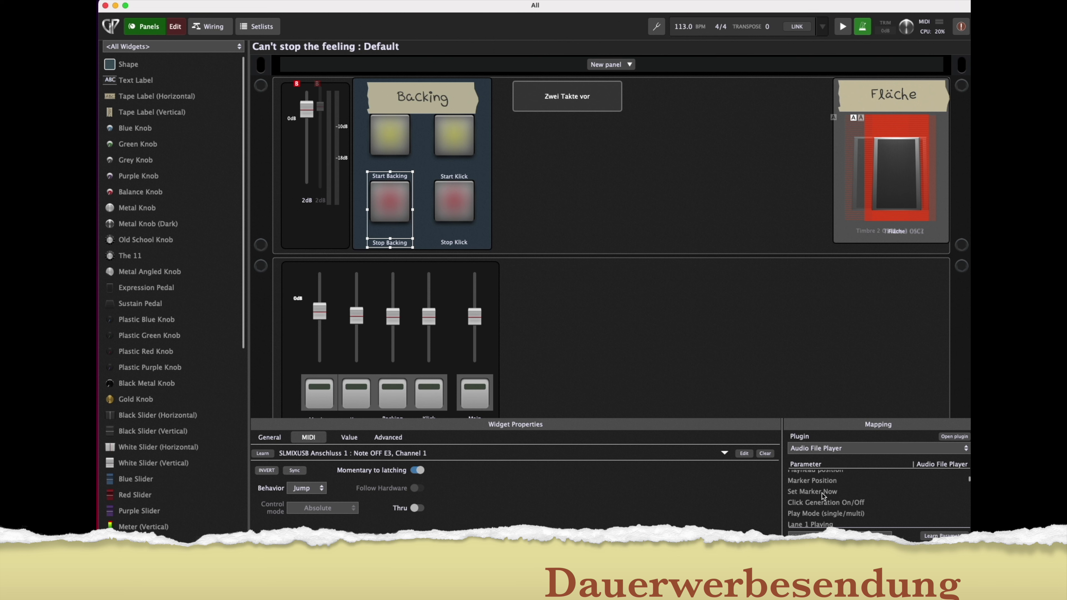
scroll(807, 491, "down", 1)
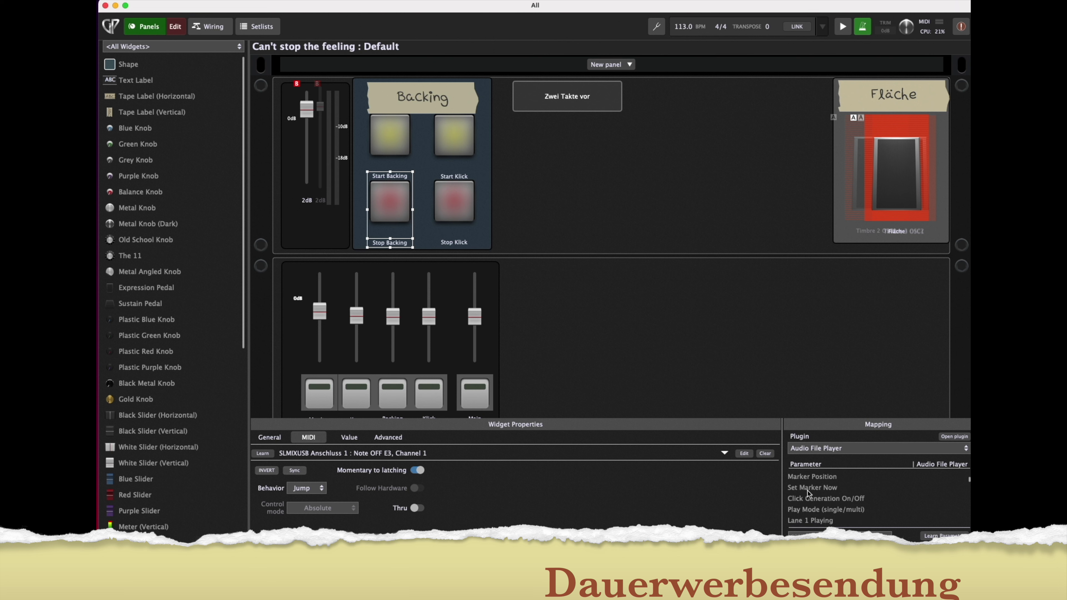
scroll(853, 488, "down", 2)
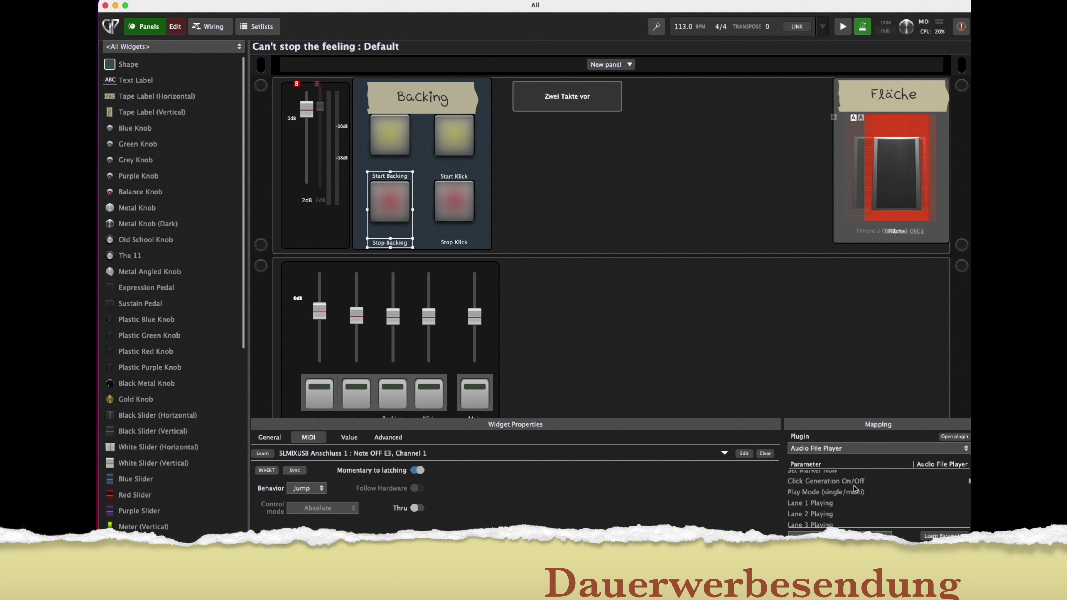
scroll(868, 485, "down", 1)
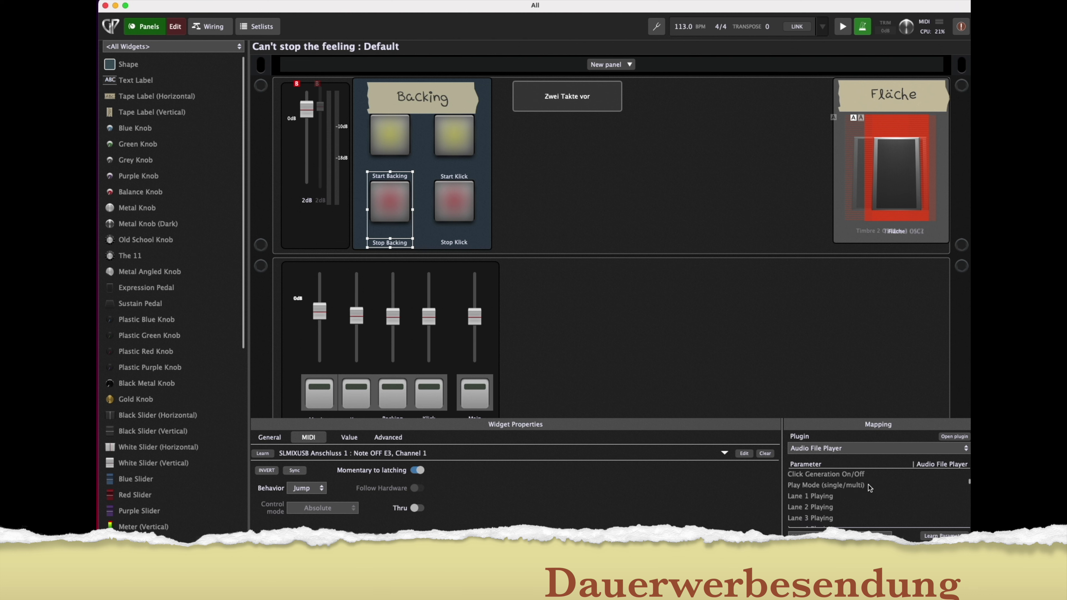
Examine the per-lane Audio File Player parameters mappable to the Stop Backing button, from playing, one-shot and volume through filename and length.
scroll(849, 485, "down", 5)
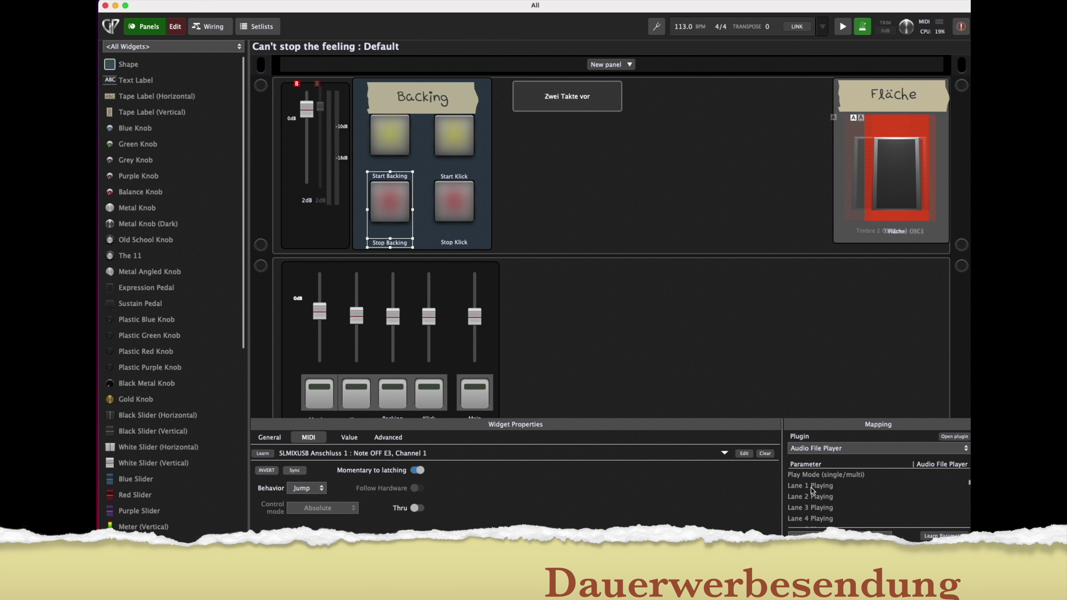
scroll(809, 488, "down", 1)
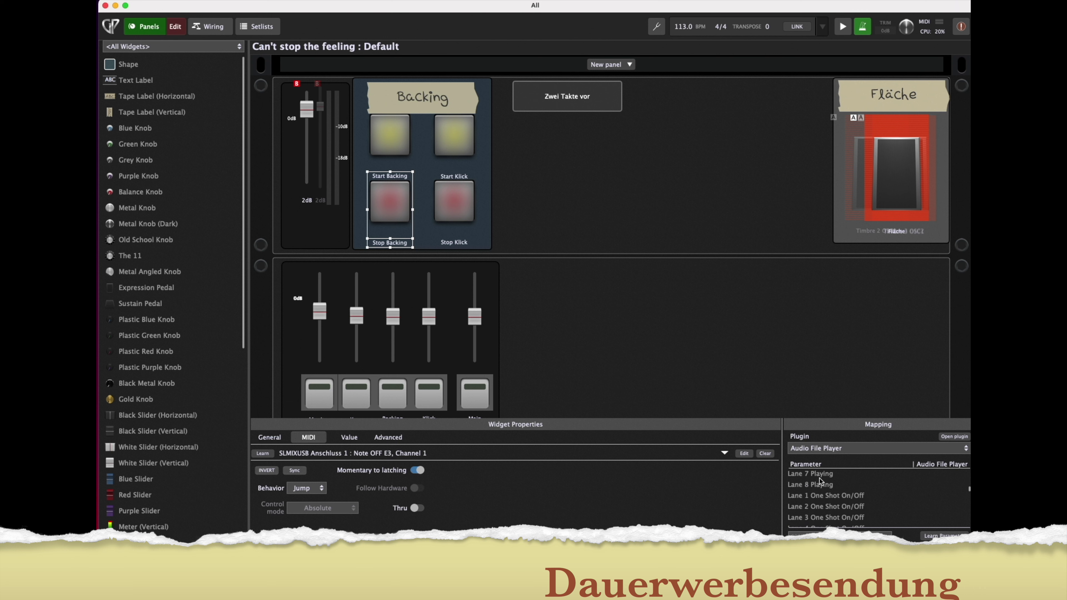
scroll(810, 482, "down", 2)
scroll(820, 483, "down", 4)
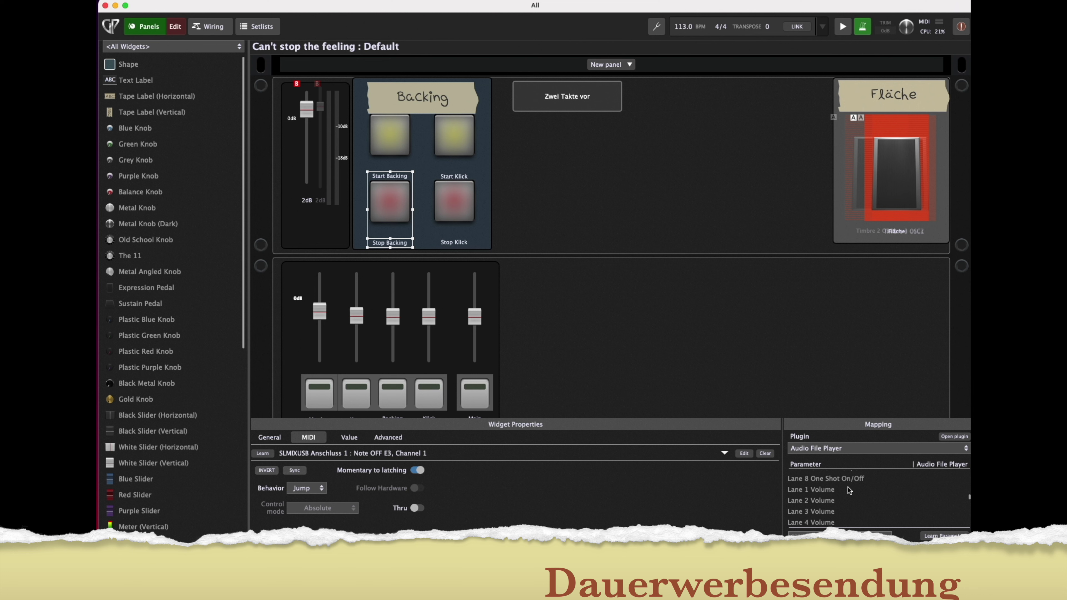
scroll(828, 488, "down", 4)
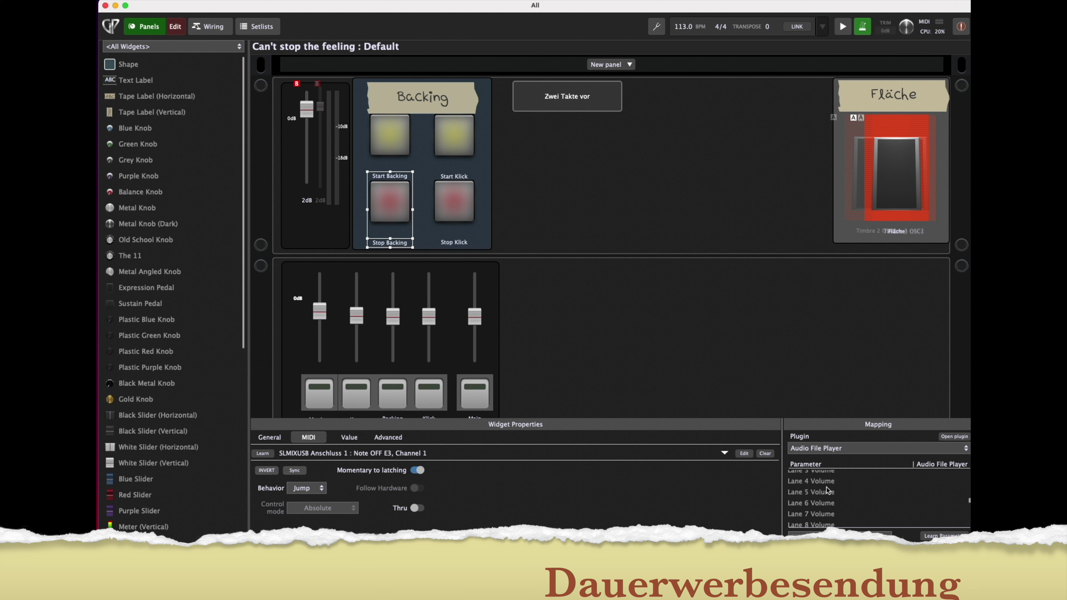
scroll(817, 491, "down", 2)
scroll(809, 490, "down", 5)
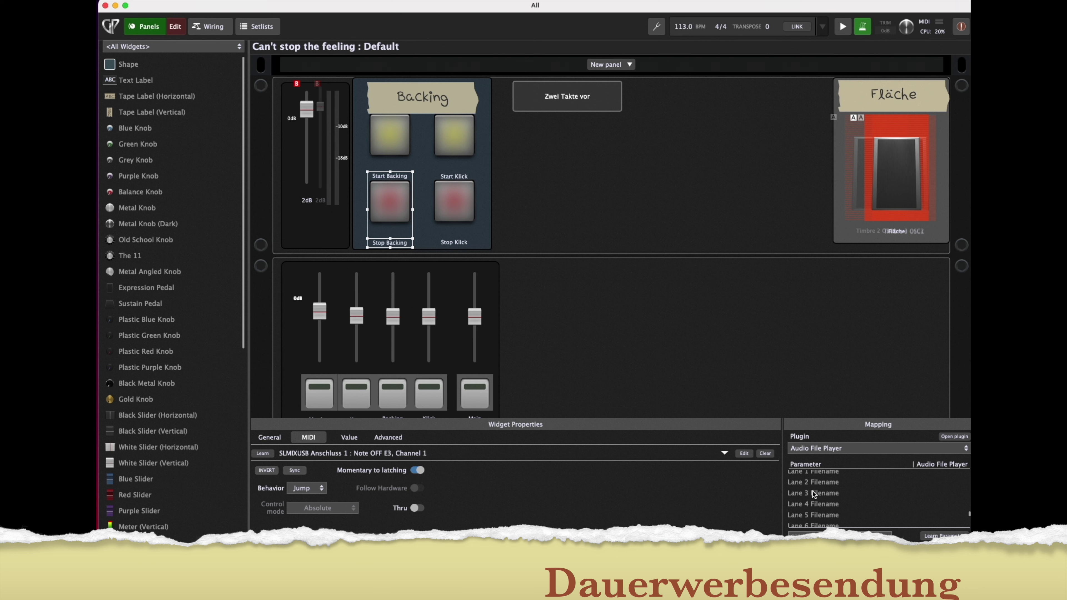
scroll(813, 492, "up", 2)
scroll(808, 493, "down", 6)
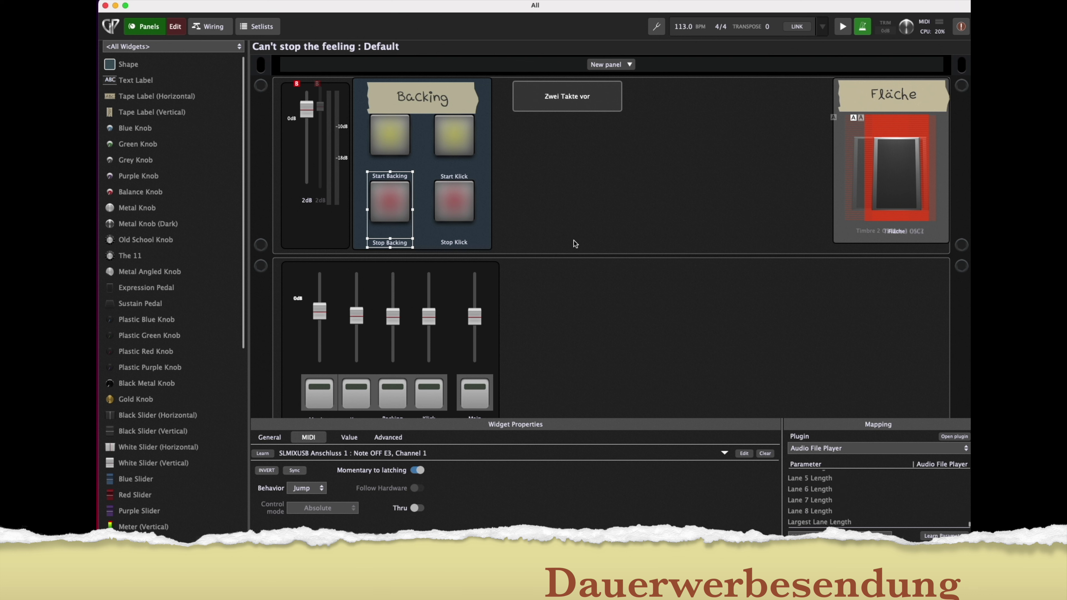
Examine the MIDI File Player parameters mappable to the Stop Klick button, including the loop, position, track enable and channel mapping entries.
left_click(452, 196)
scroll(858, 512, "up", 3)
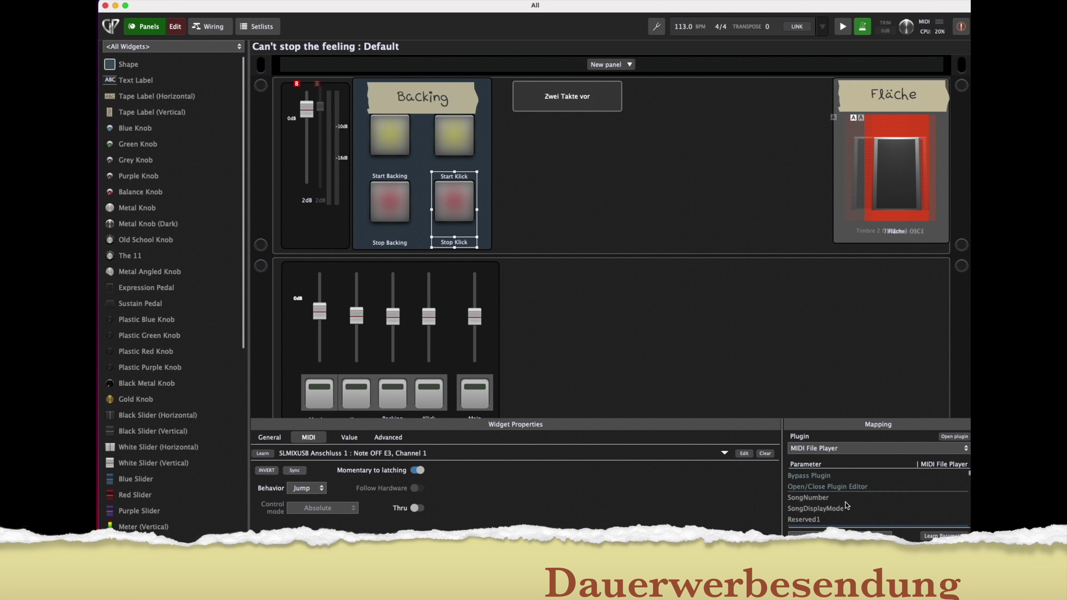
scroll(816, 506, "down", 1)
scroll(820, 491, "down", 5)
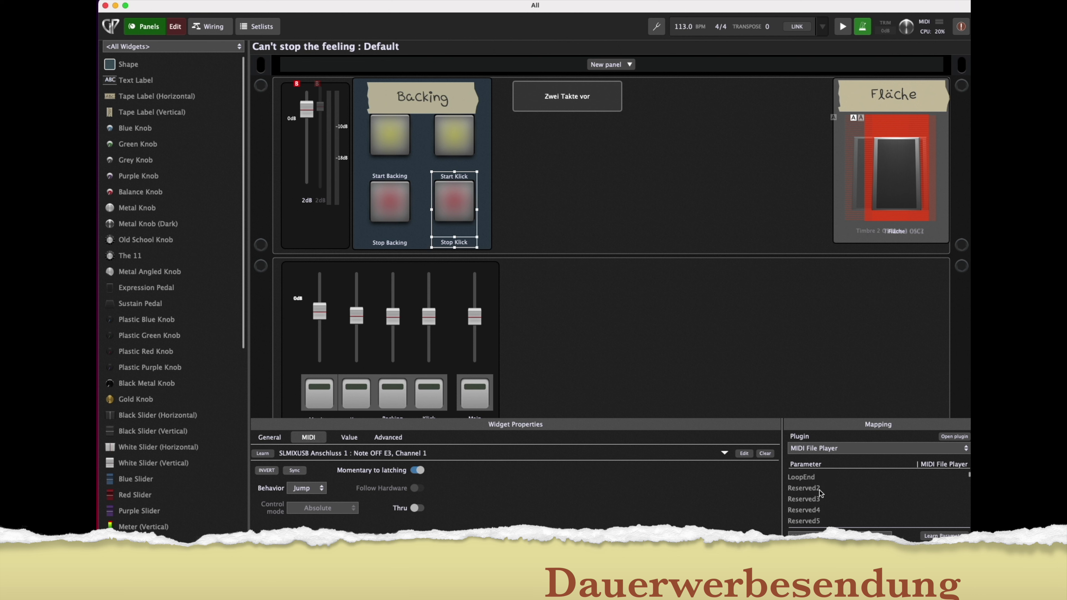
scroll(834, 492, "down", 5)
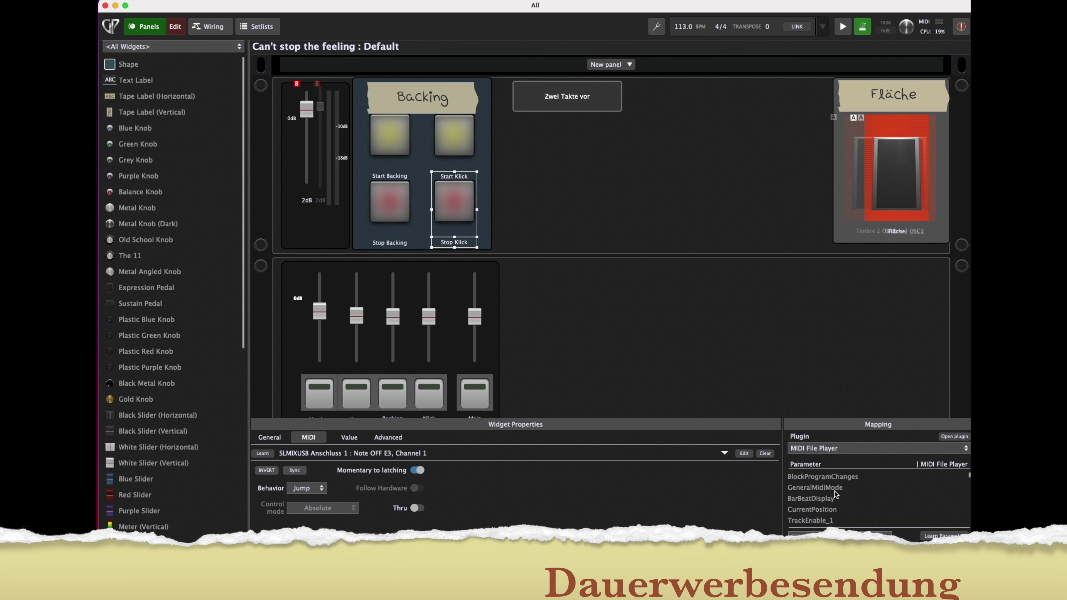
scroll(834, 494, "down", 7)
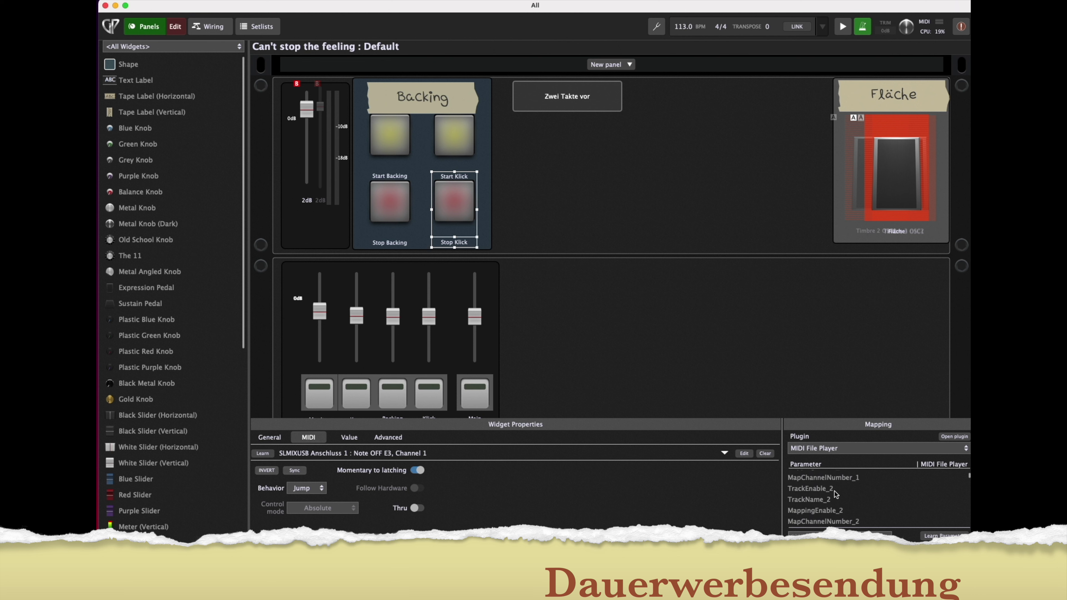
scroll(834, 494, "down", 3)
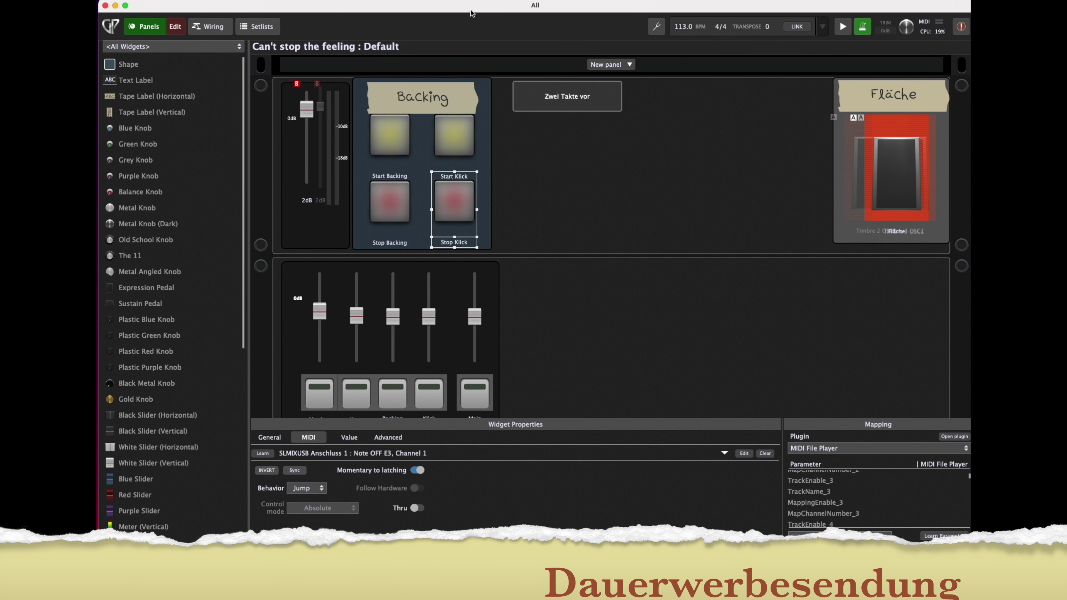
Inspect the song slots and track settings of the MIDI File Player in the wiring of "Can't stop the feeling", leaving its window closed.
left_click(213, 27)
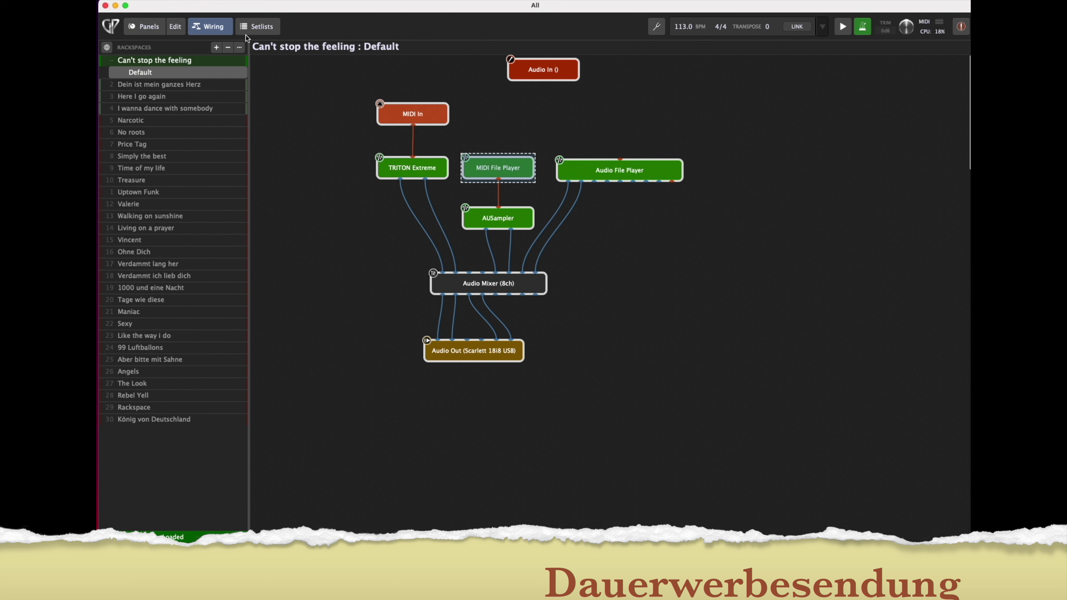
double_click(500, 168)
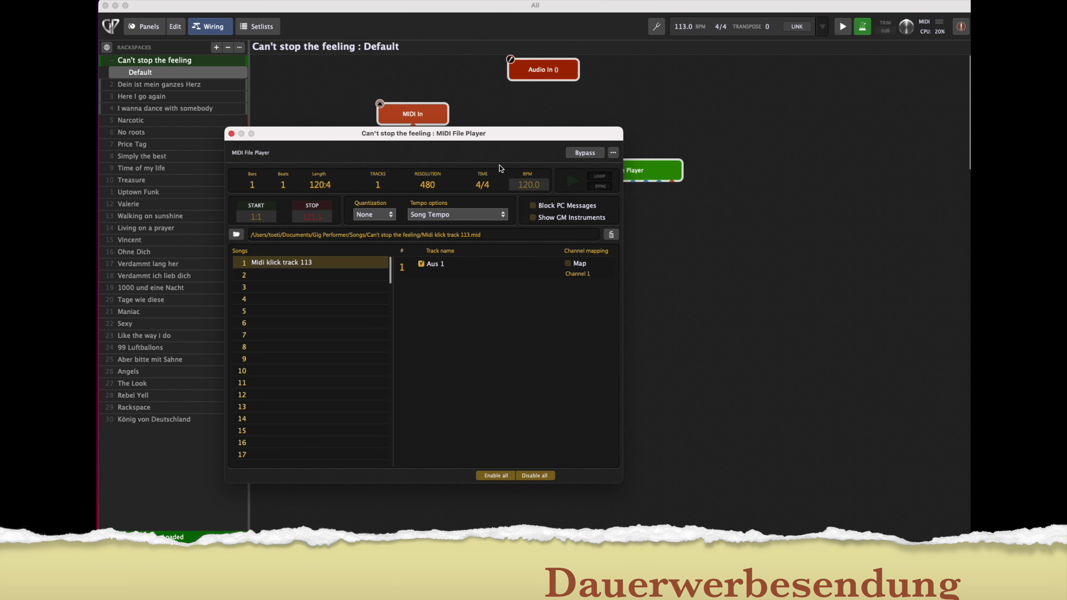
scroll(307, 326, "down", 15)
scroll(315, 322, "down", 4)
scroll(320, 320, "up", 18)
left_click(232, 134)
Examine the Audio File Player and its preset management options in the rackspace named "Rackspace", leaving the plugin window closed.
left_click(140, 407)
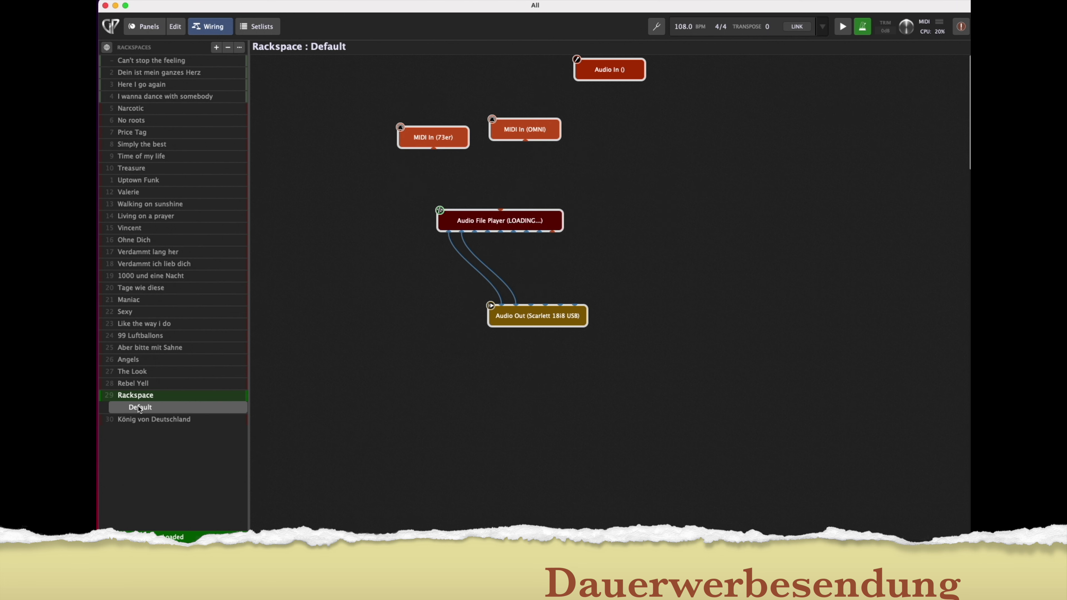
double_click(507, 220)
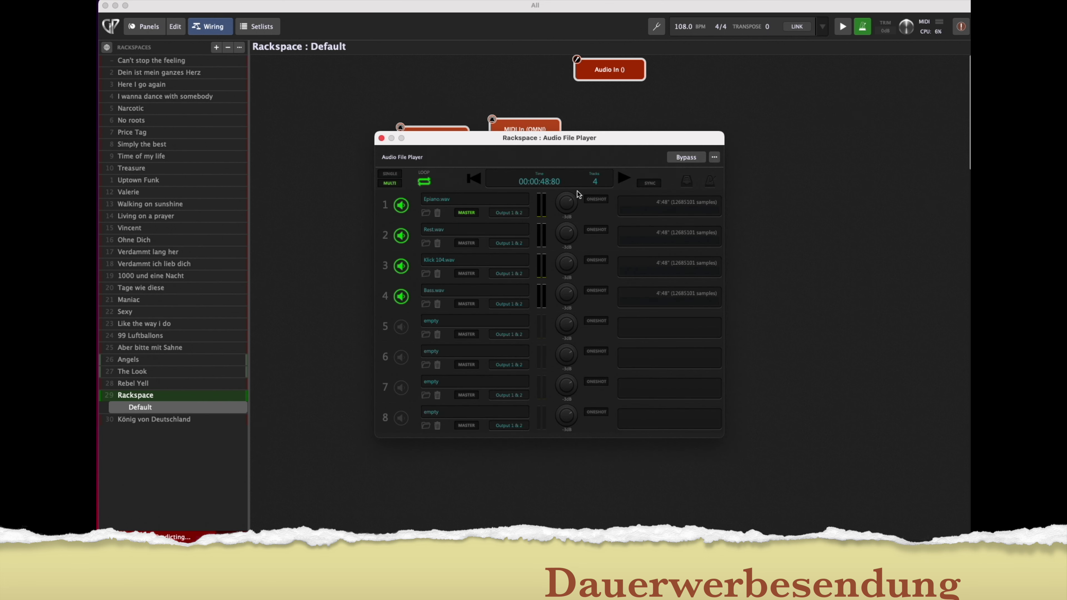
left_click(714, 158)
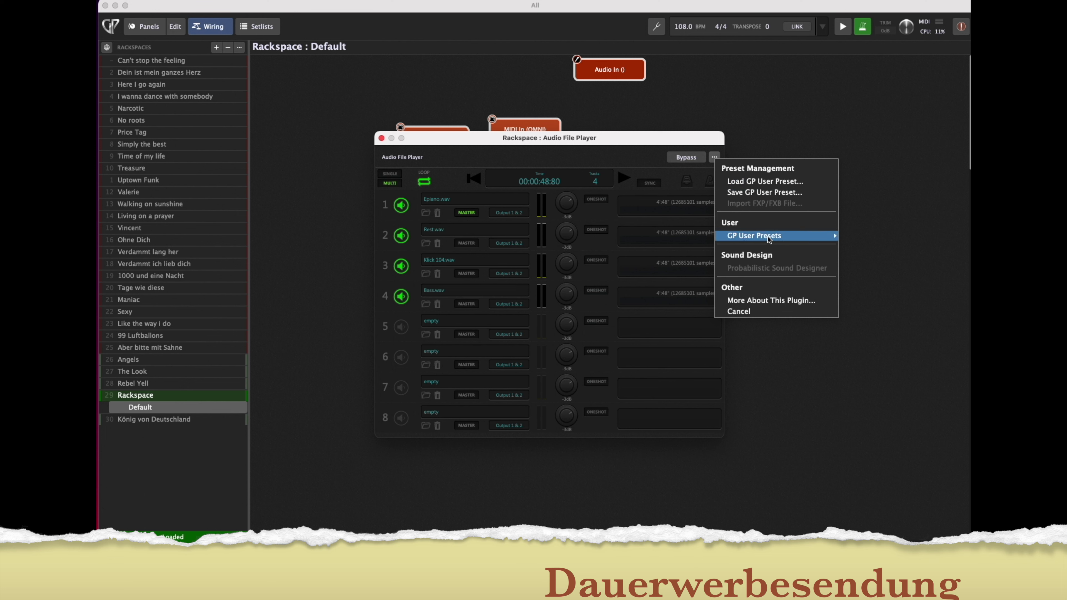
mouse_move(774, 238)
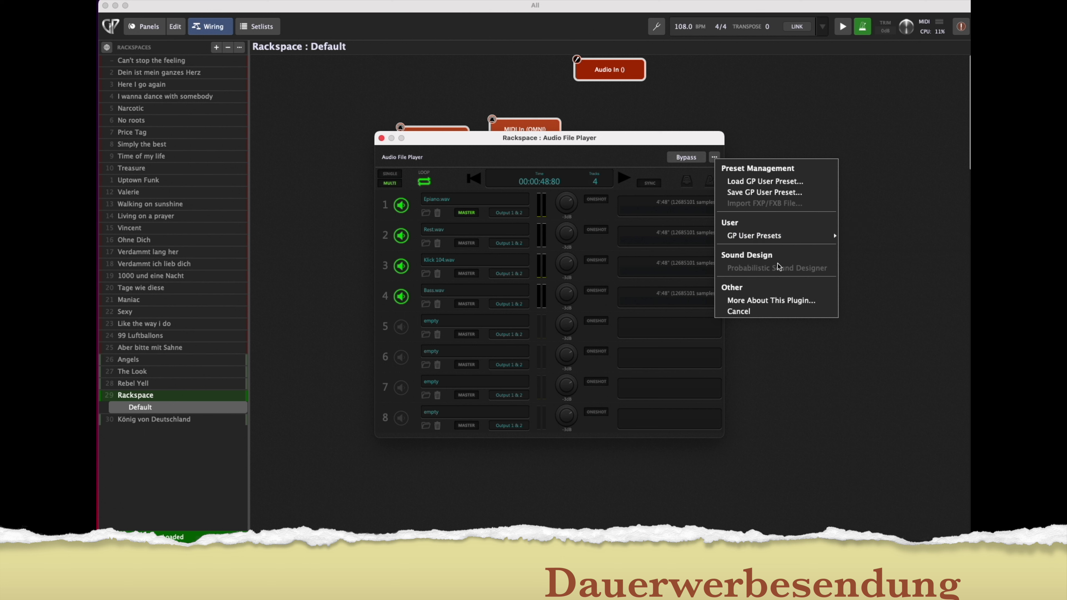
left_click(581, 148)
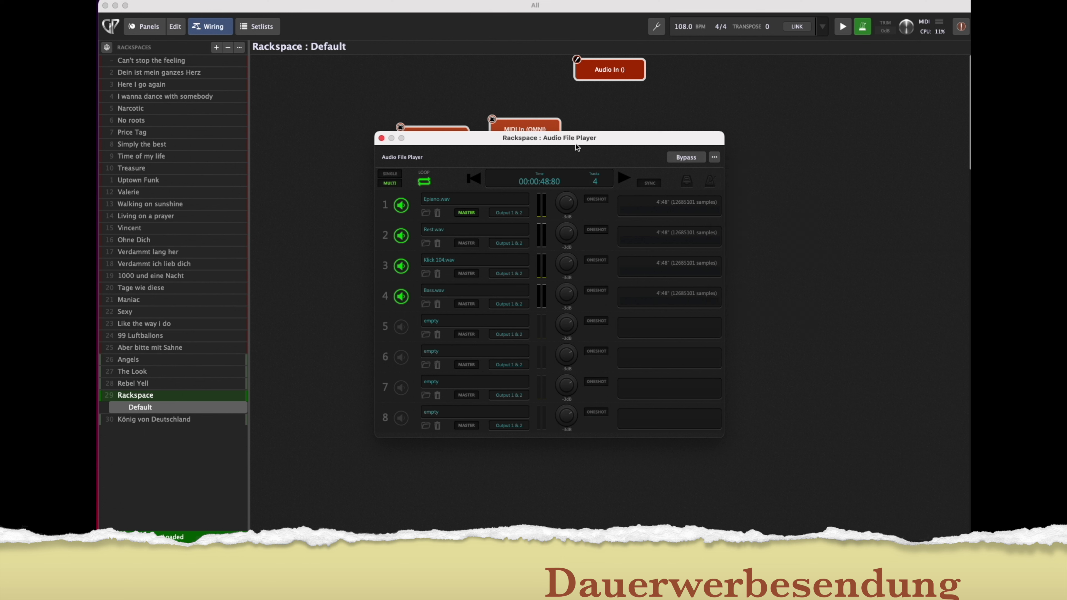
left_click(381, 138)
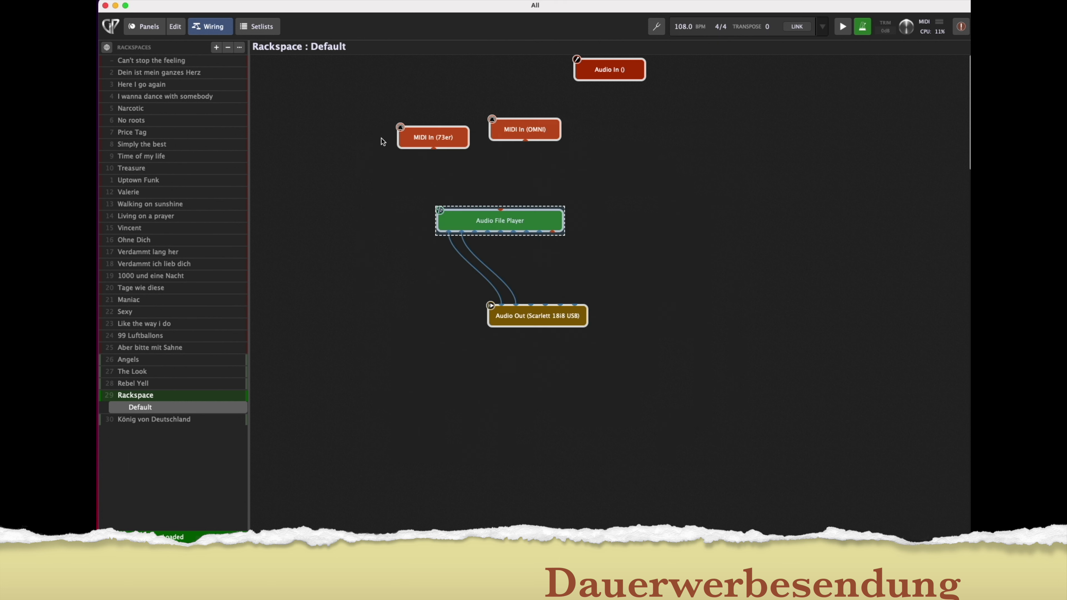